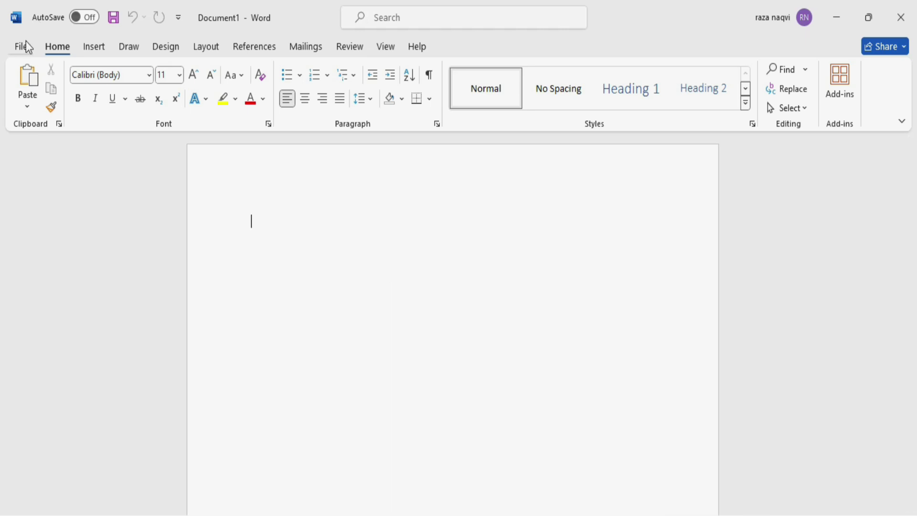
Step: Check the page size in the File print settings, then return to the document
left_click(22, 47)
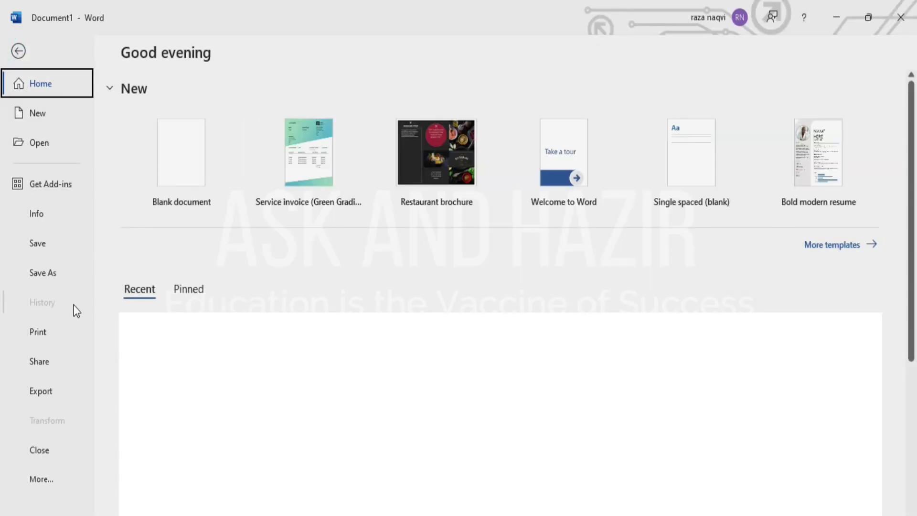
left_click(55, 332)
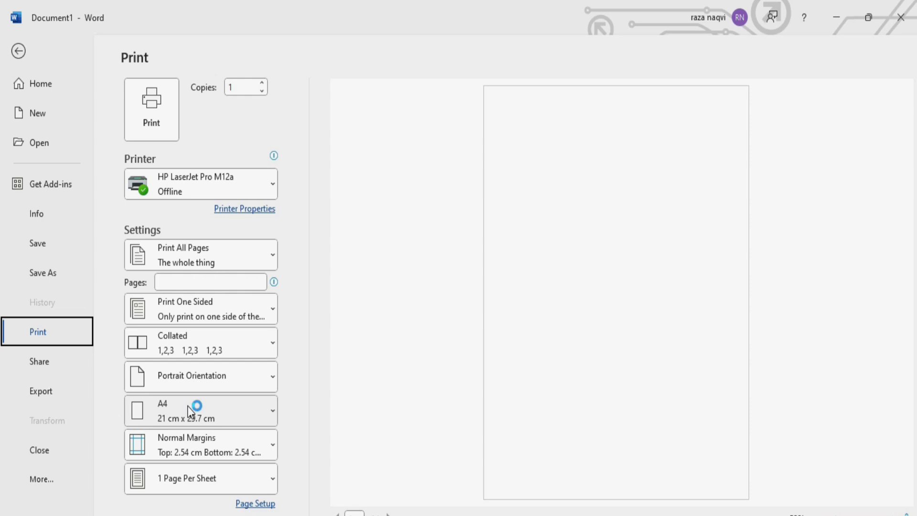
left_click(18, 52)
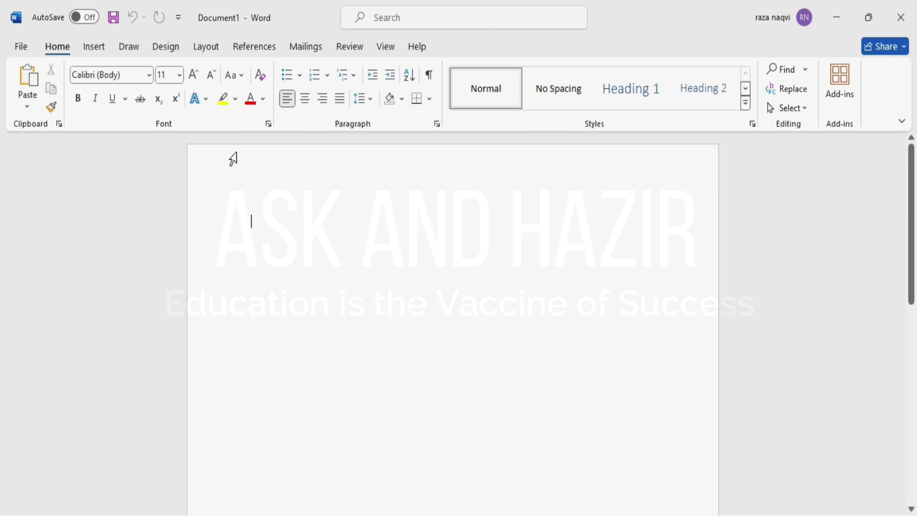
Step: Draw a rectangle shape near the top-left of the page
left_click(94, 46)
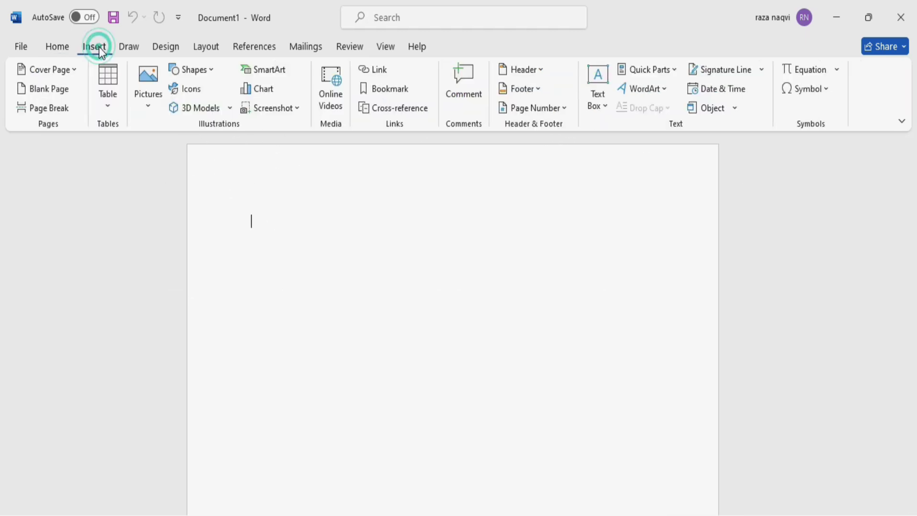
left_click(213, 69)
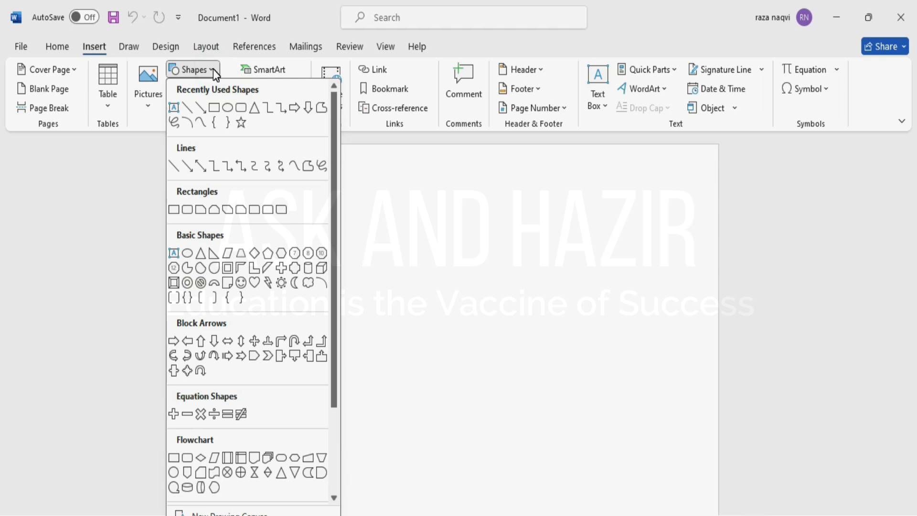
left_click(214, 107)
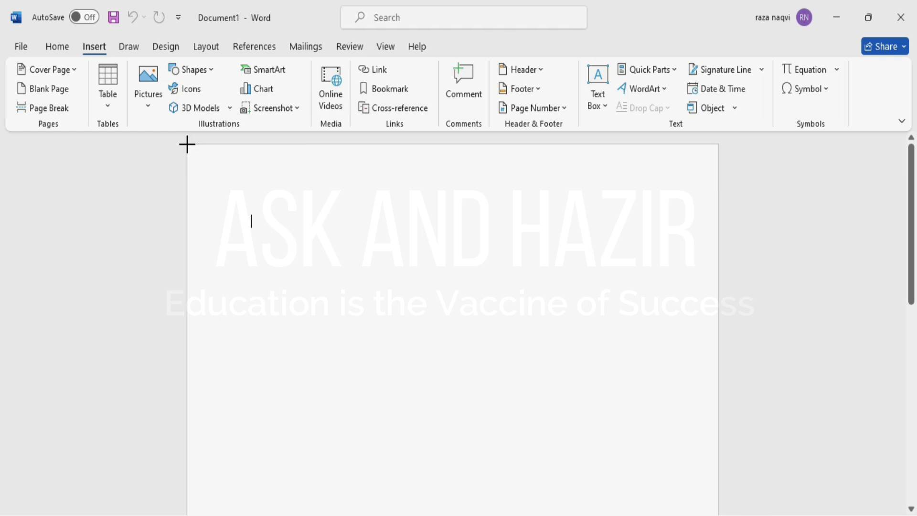
left_click_drag(187, 144, 375, 176)
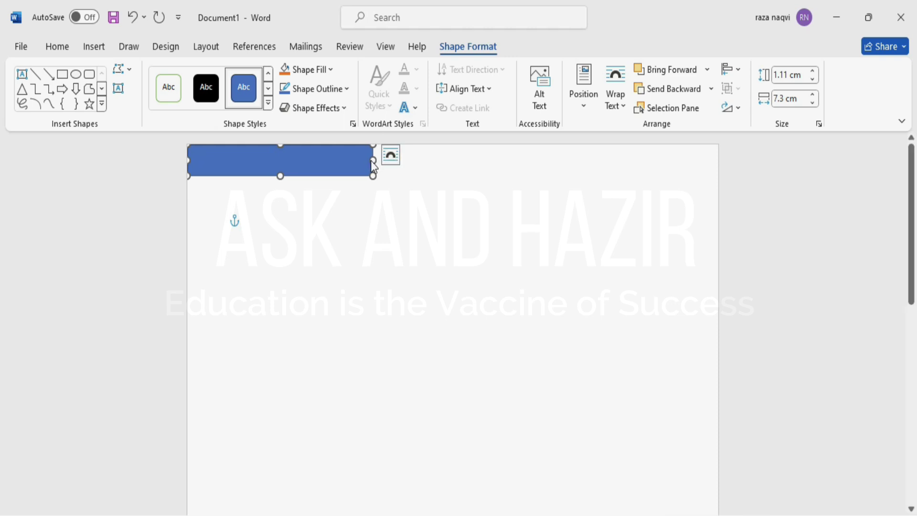
Step: Stretch the rectangle to 20.9 cm page width and flatten it to a 0.42 cm bar
left_click_drag(373, 161, 718, 161)
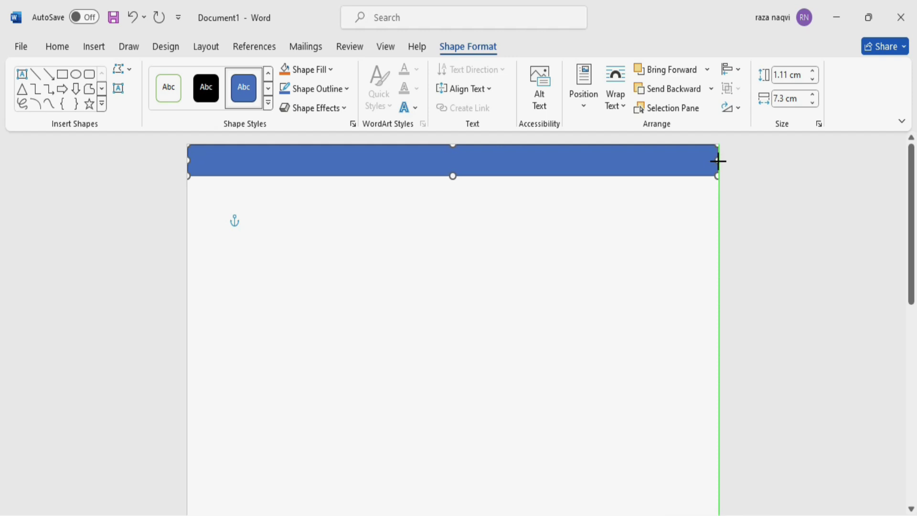
left_click_drag(717, 161, 717, 161)
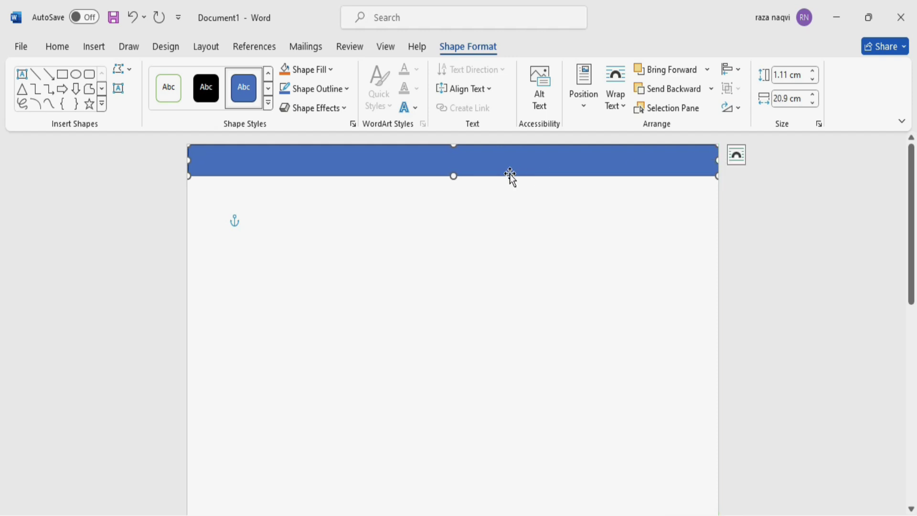
left_click_drag(455, 175, 453, 156)
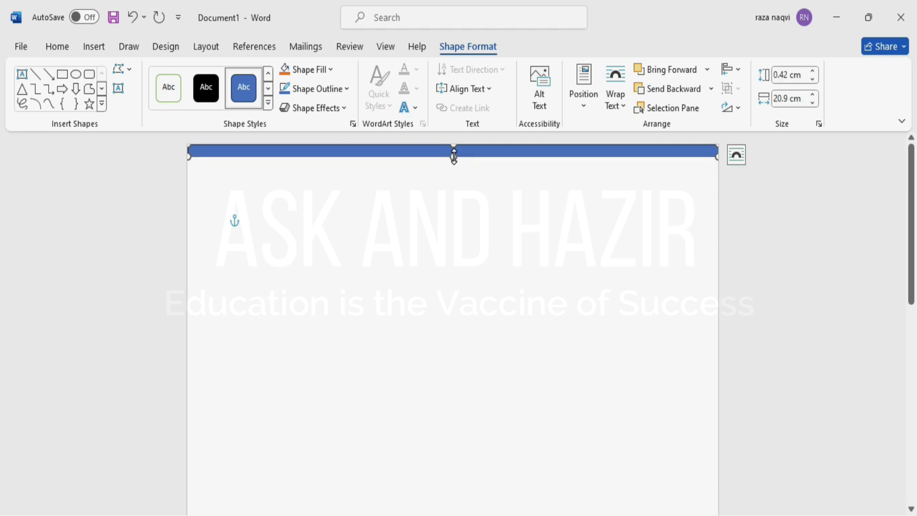
left_click(455, 170)
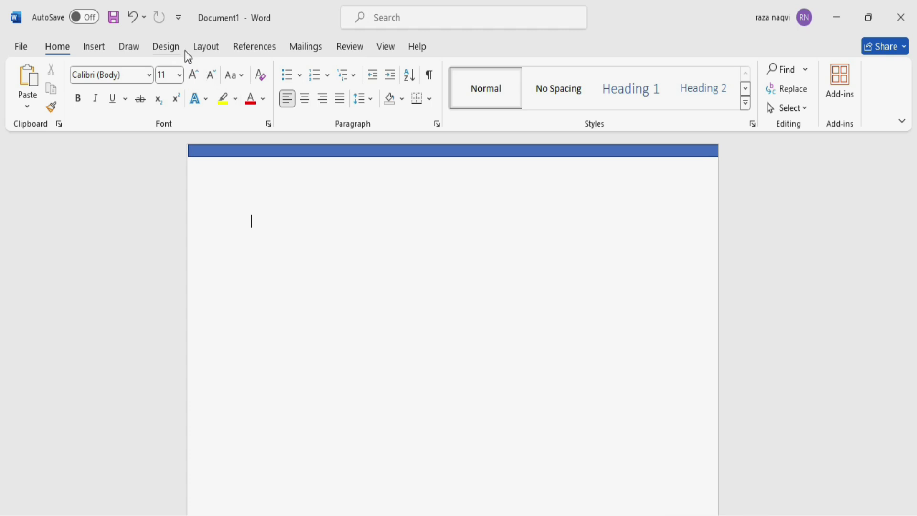
Step: Draw a blue right triangle just below the top bar
left_click(94, 46)
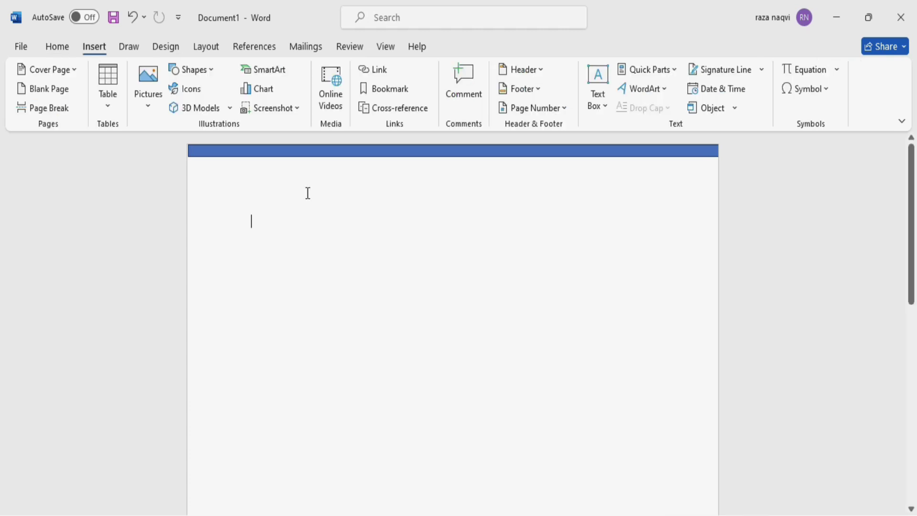
left_click(300, 152)
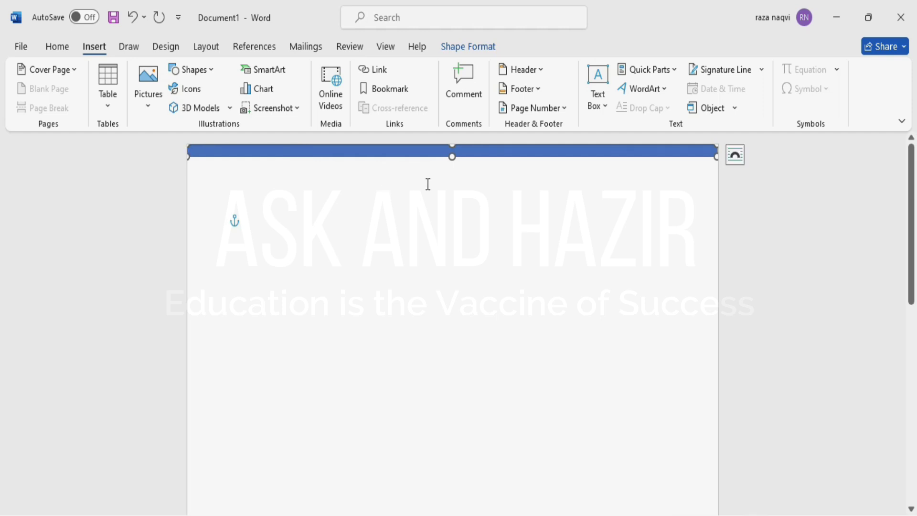
left_click(859, 248)
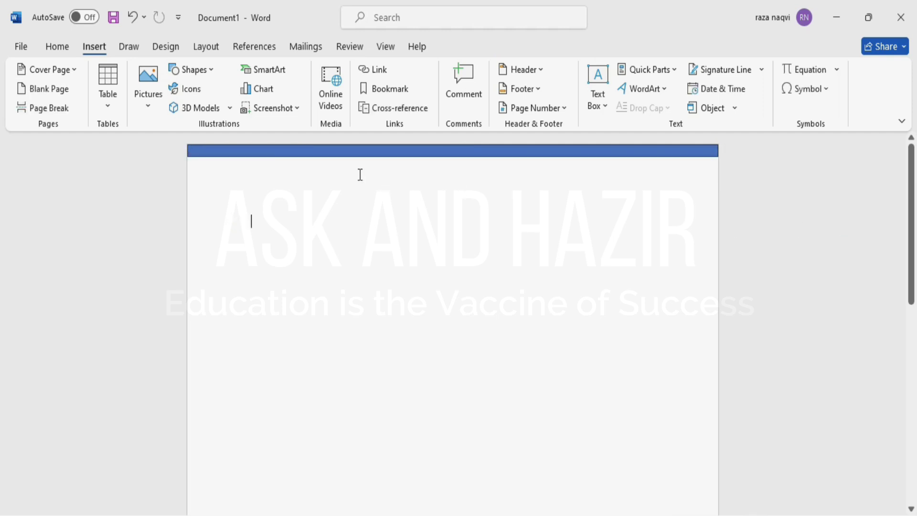
left_click(210, 72)
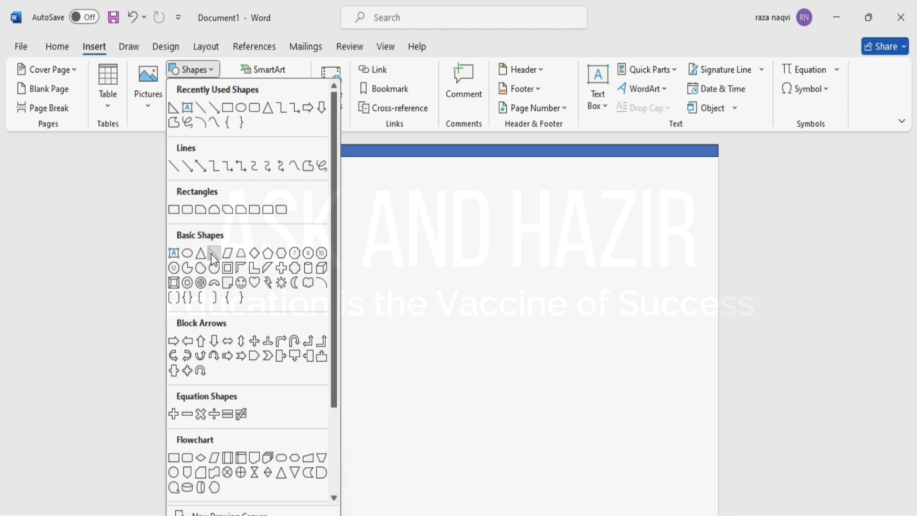
left_click(212, 254)
mouse_move(456, 191)
left_mouse_down()
mouse_move(505, 259)
mouse_move(671, 219)
mouse_move(211, 214)
left_mouse_up()
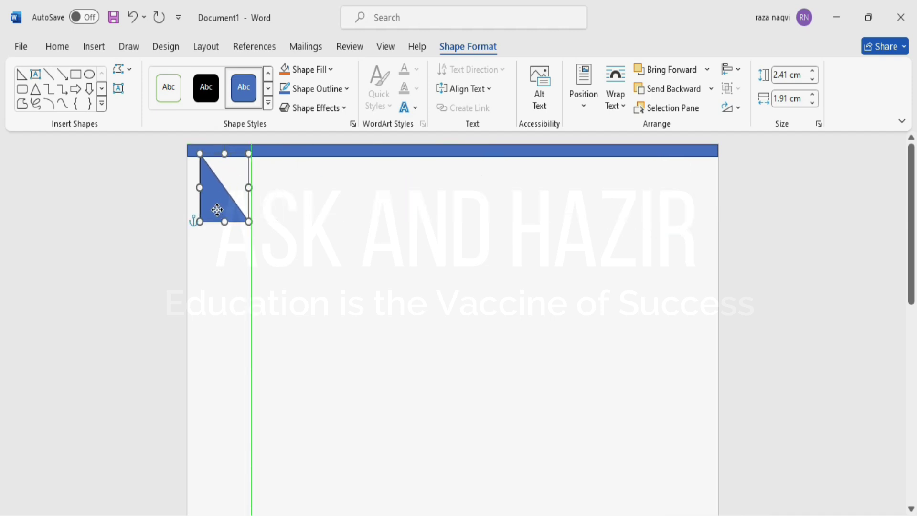
Step: Move the 2.41 by 1.91 cm triangle into the page's top-left corner
left_click_drag(211, 213, 211, 213)
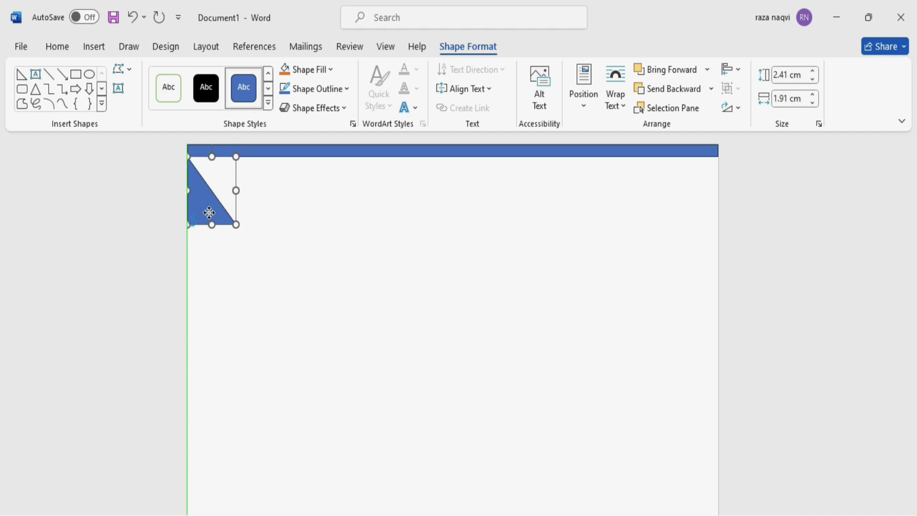
left_click(272, 214)
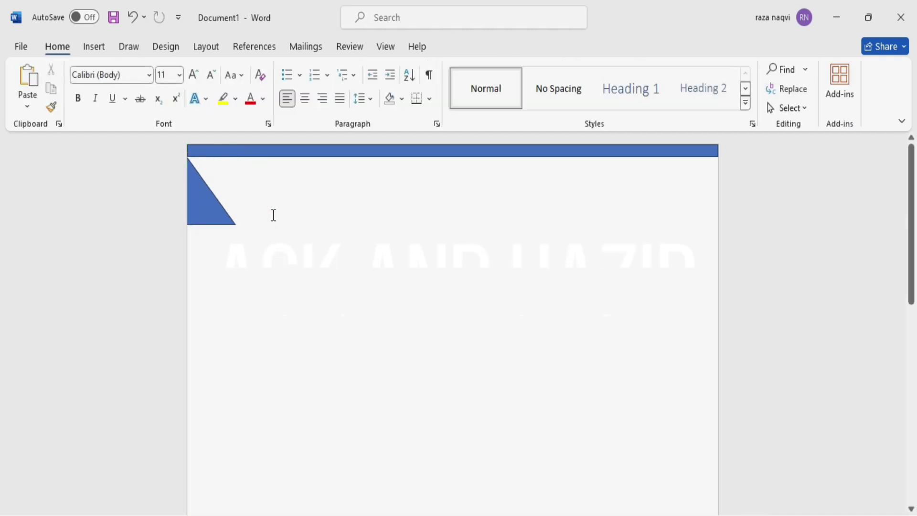
left_click(207, 211)
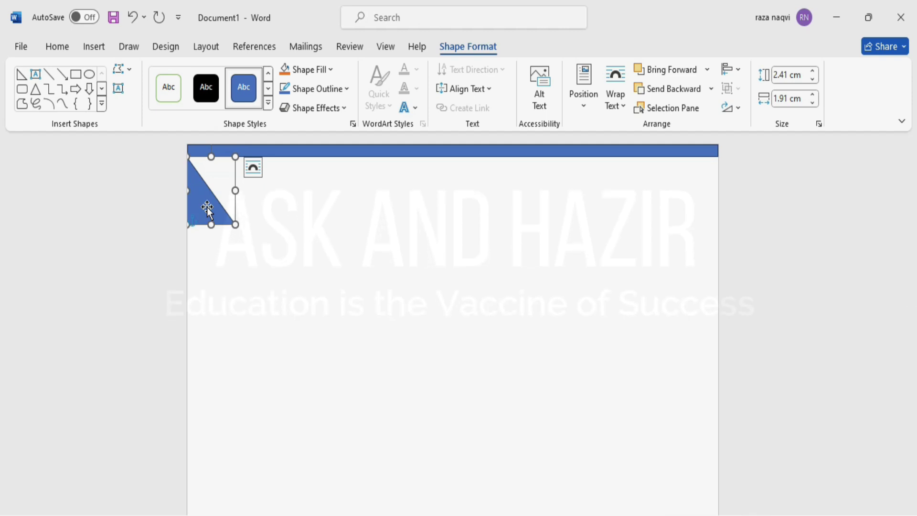
left_click(272, 205)
Step: Paste a copy of the corner triangle and offset it toward the page's left edge
left_click(206, 202)
key("ctrl+v")
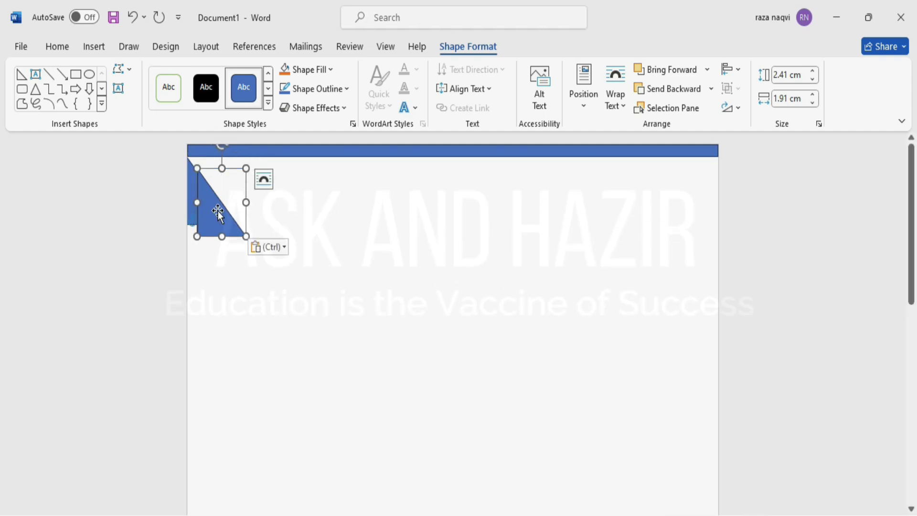
left_click_drag(218, 213, 189, 200)
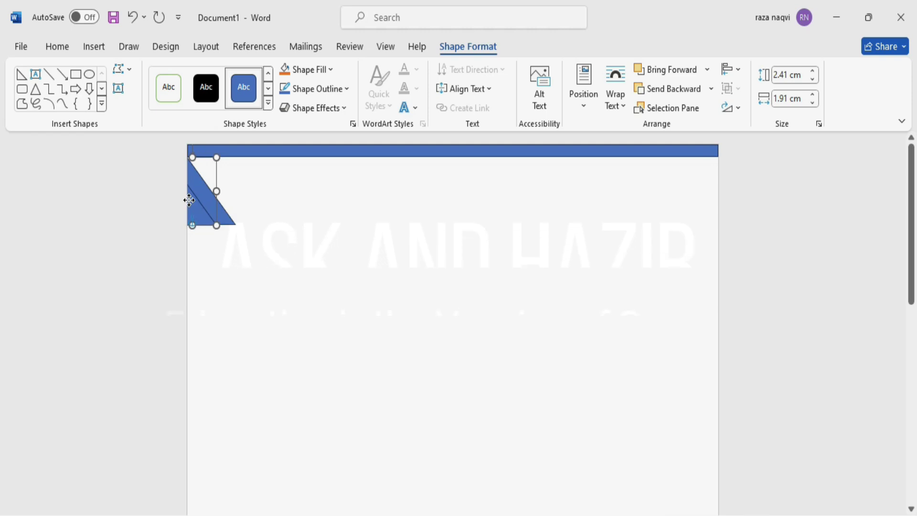
left_click(285, 256)
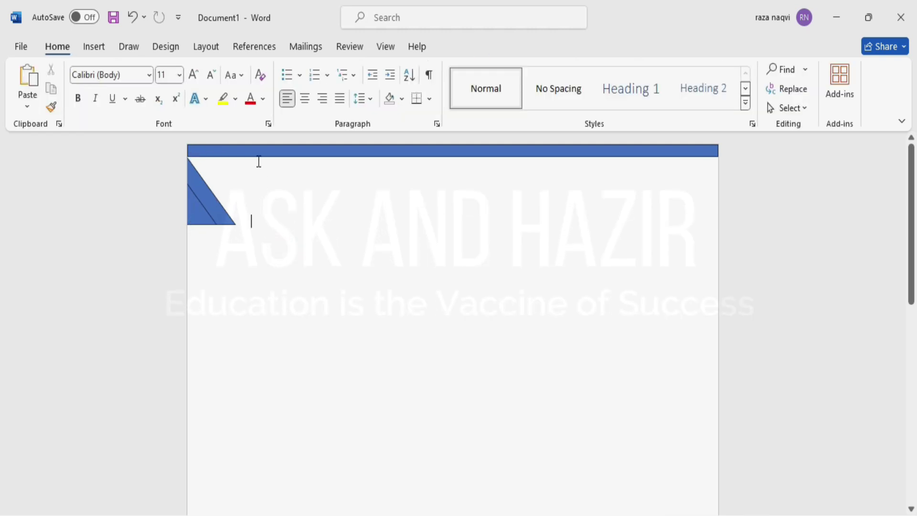
left_click(253, 146)
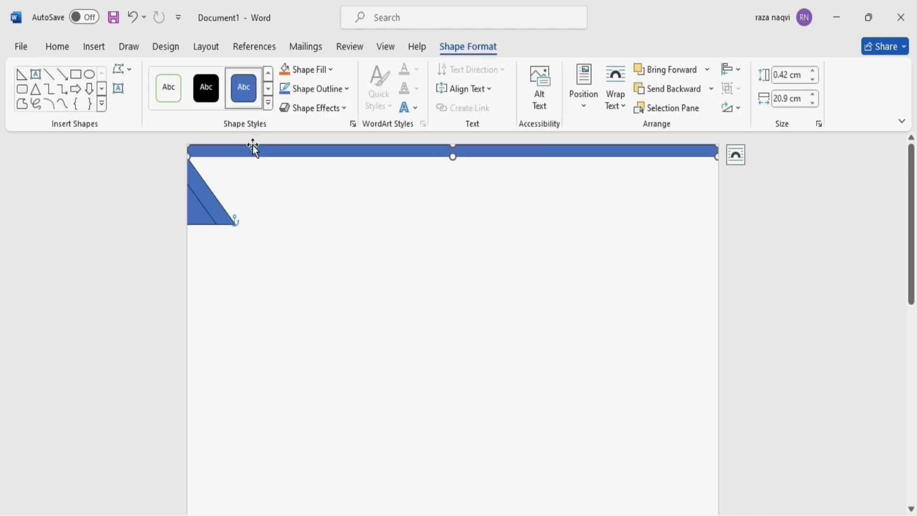
Step: Make the top bar solid black and recolour the rear corner triangle light yellow
left_click(269, 104)
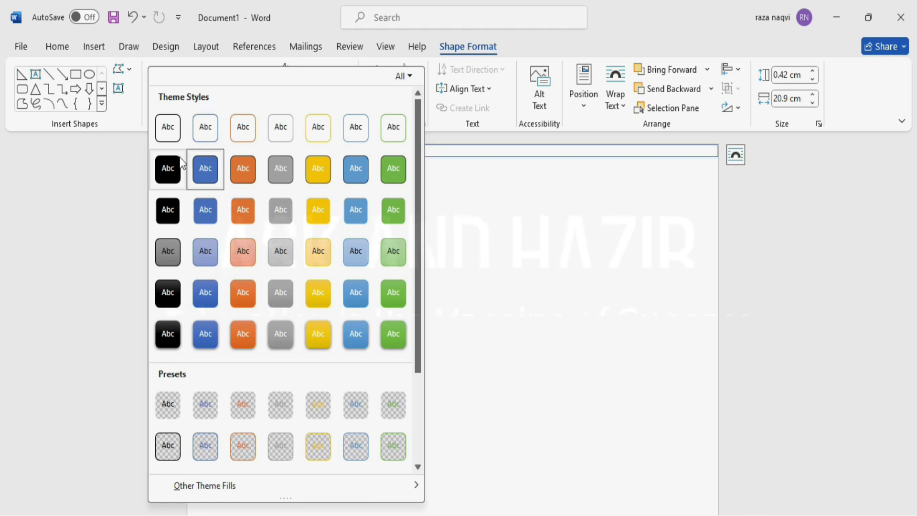
left_click(167, 168)
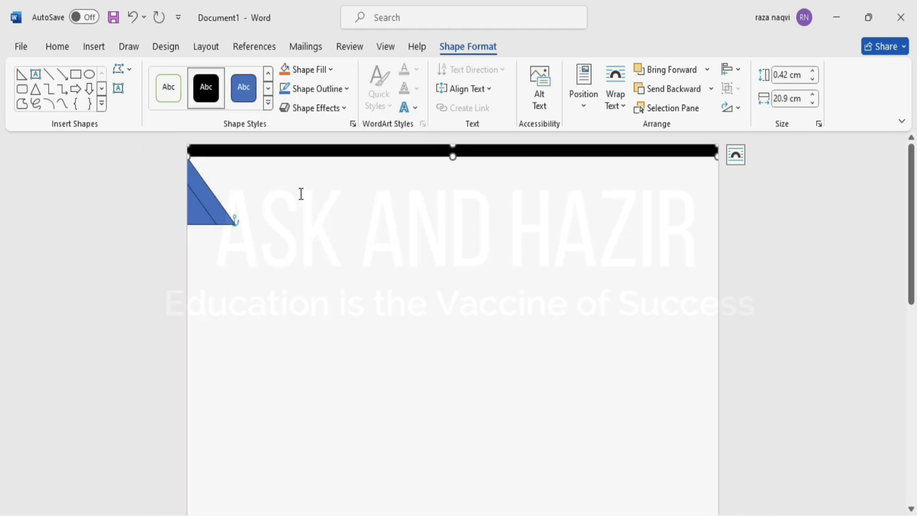
left_click(207, 196)
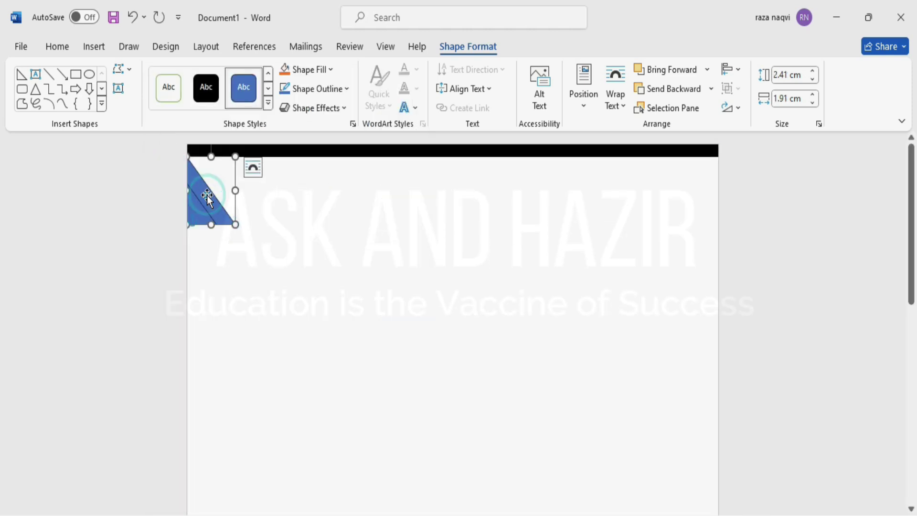
left_click(269, 105)
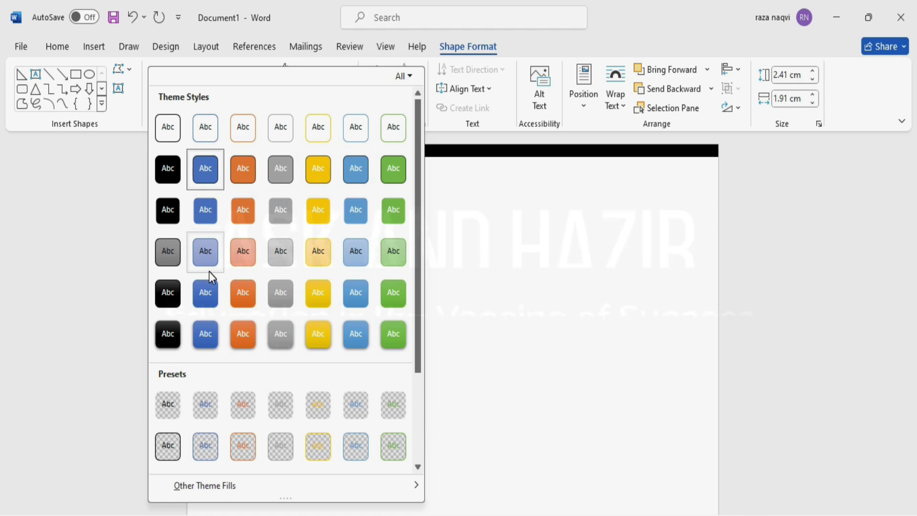
left_click(241, 333)
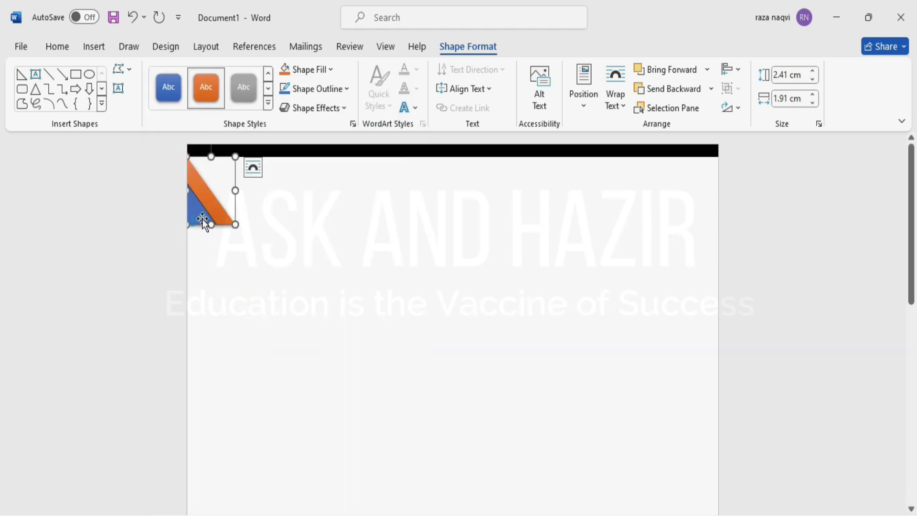
left_click(194, 216)
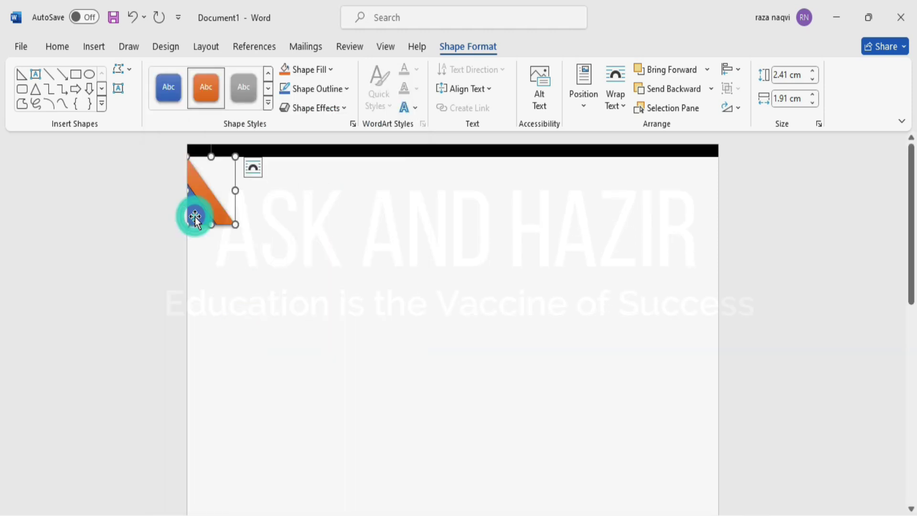
left_click(268, 103)
left_click(316, 200)
left_click(406, 272)
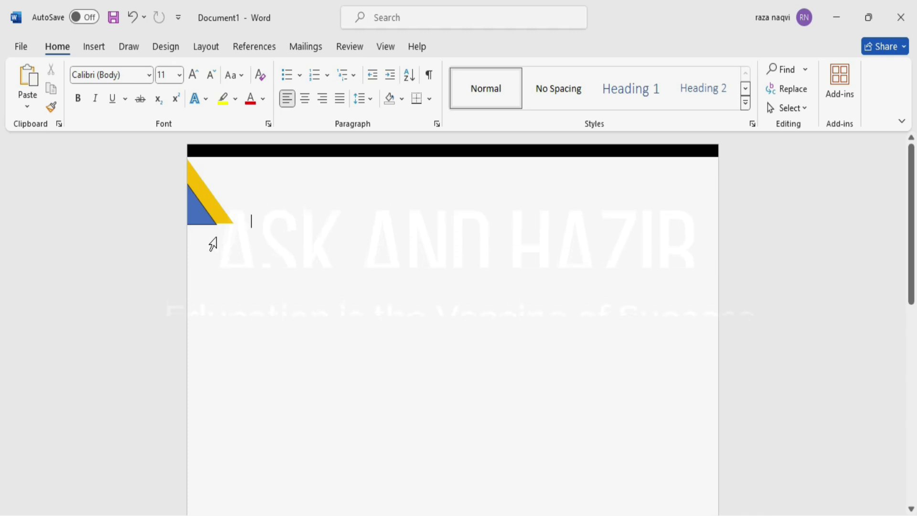
Step: Centre the blank paragraph below the top bar with Ctrl+E
left_click(200, 219)
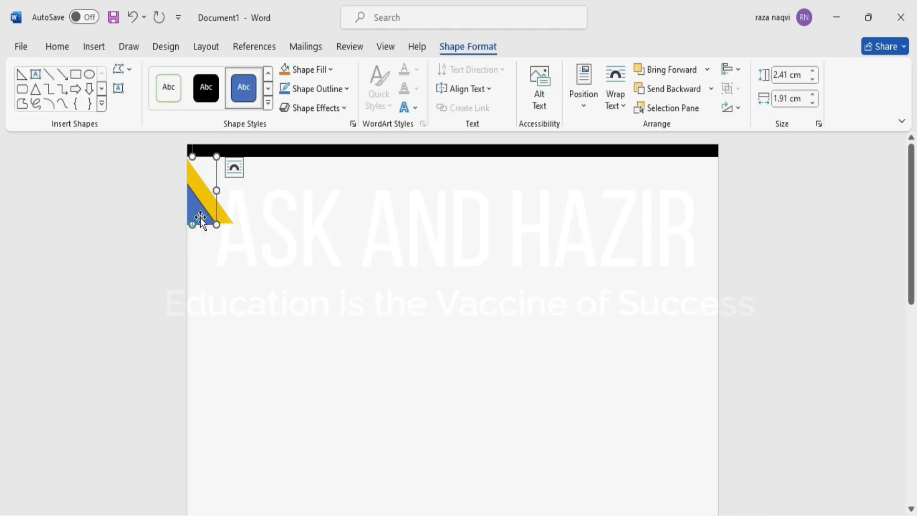
left_click(321, 282)
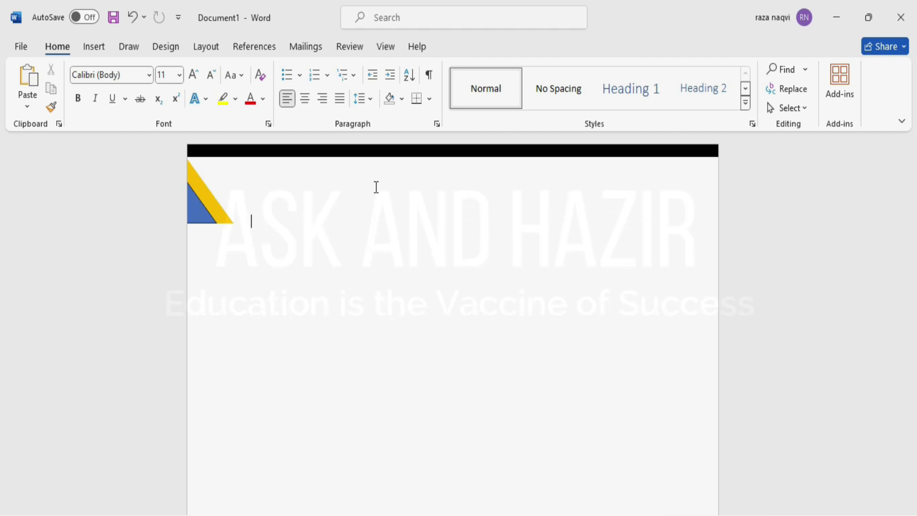
key("ctrl+e")
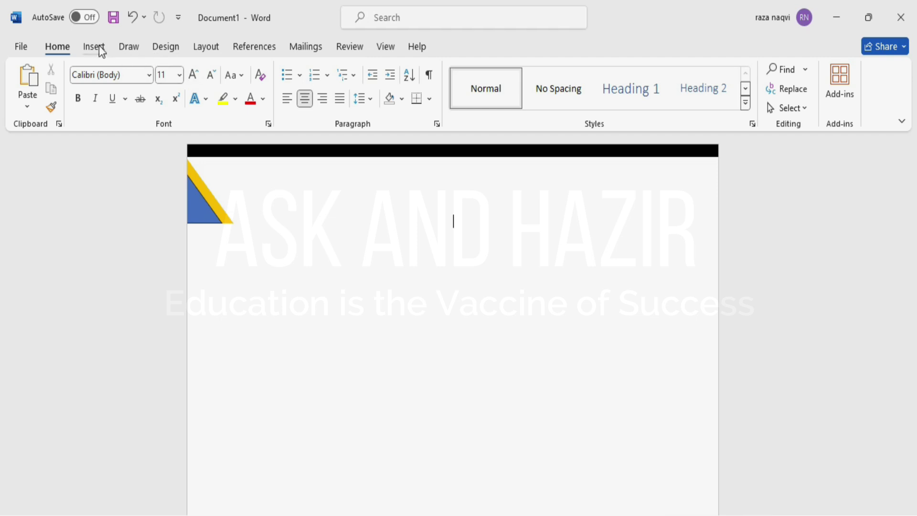
Step: Insert a WordArt box and move it to the top centre of the page
left_click(98, 47)
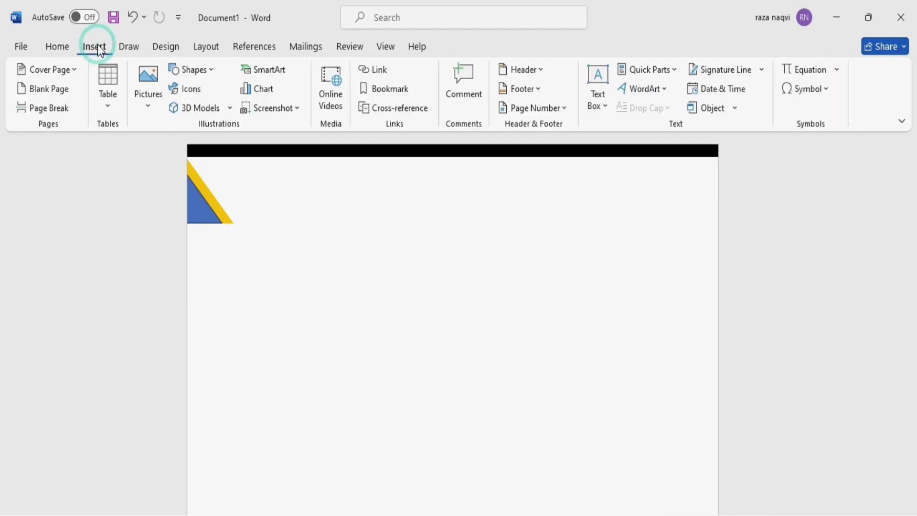
left_click(654, 90)
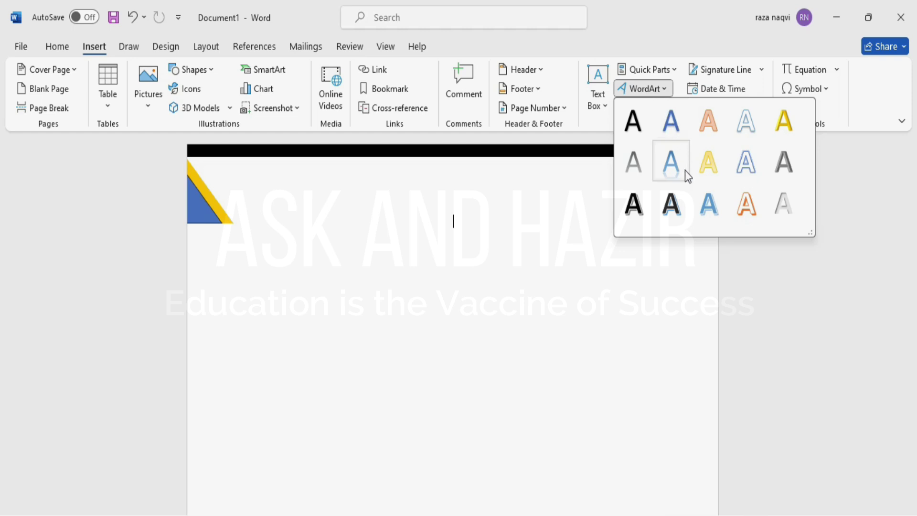
left_click(634, 209)
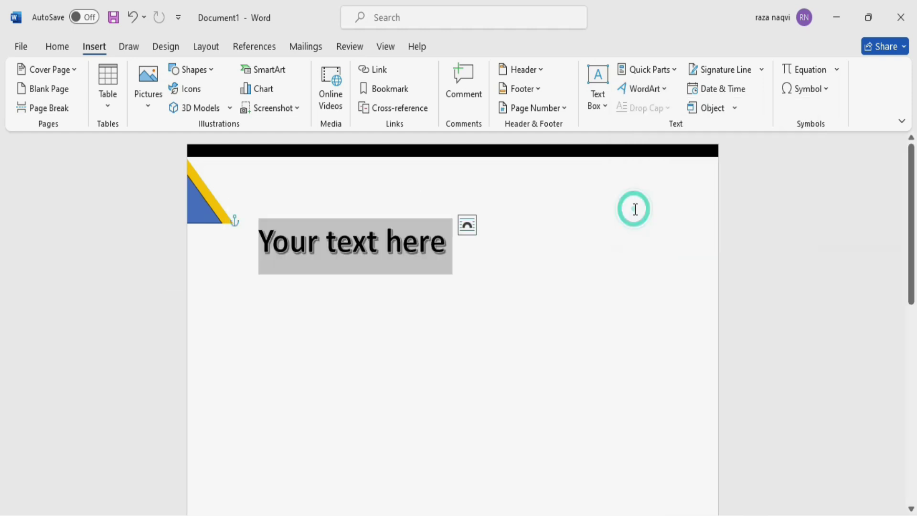
mouse_move(374, 280)
left_mouse_down()
mouse_move(464, 208)
mouse_move(479, 208)
left_mouse_up()
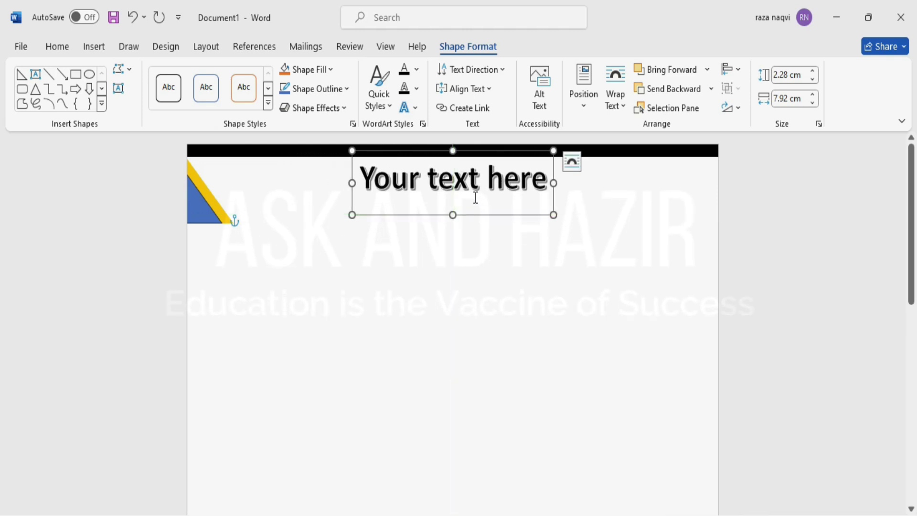
Step: Replace the WordArt placeholder with the text 'ASK AND HAZIR'
left_click(468, 180)
key("ctrl+a")
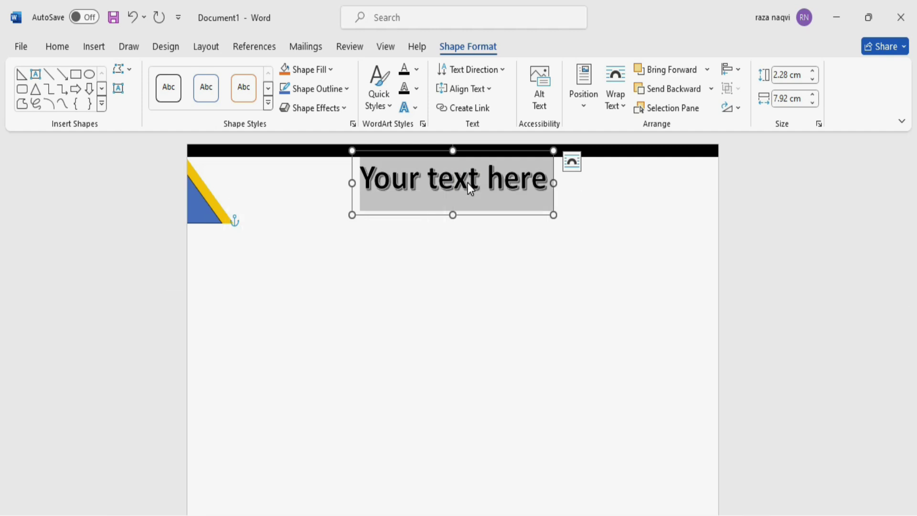
type("ASK")
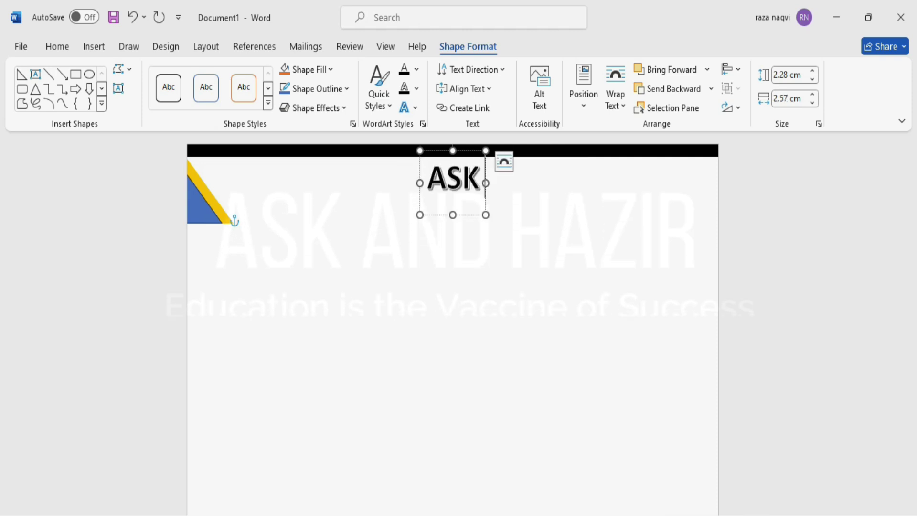
type(" AND H")
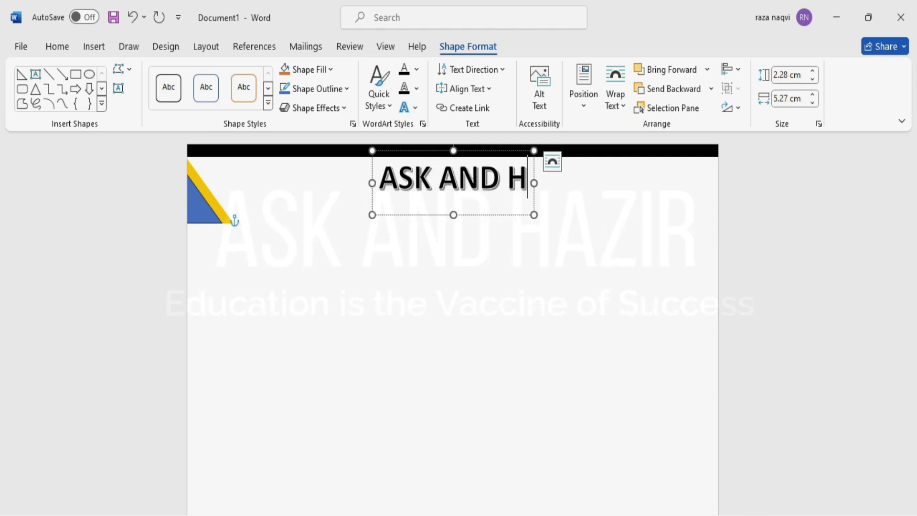
type("AZIR")
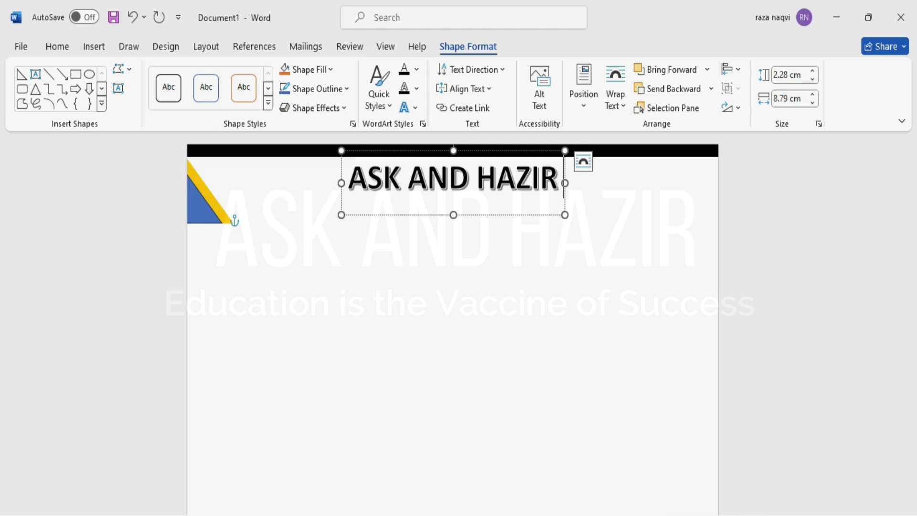
left_click(539, 244)
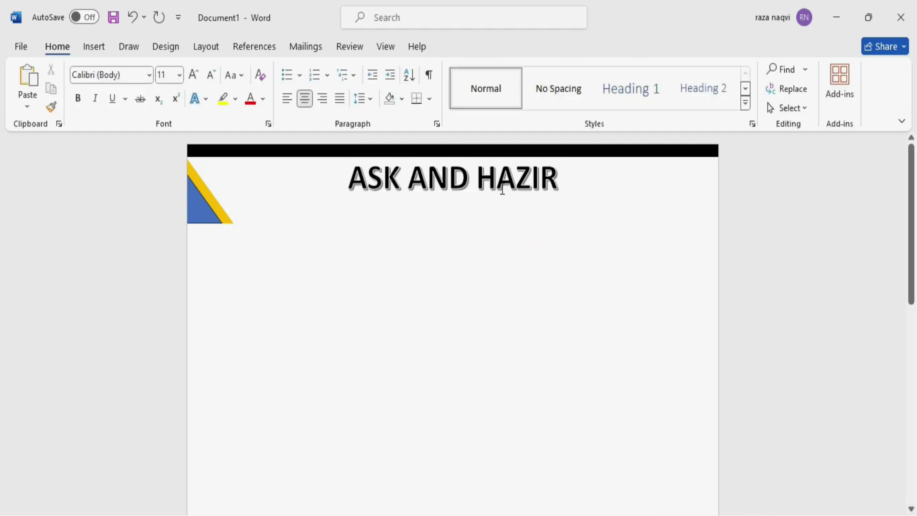
left_click(498, 185)
left_click(490, 214)
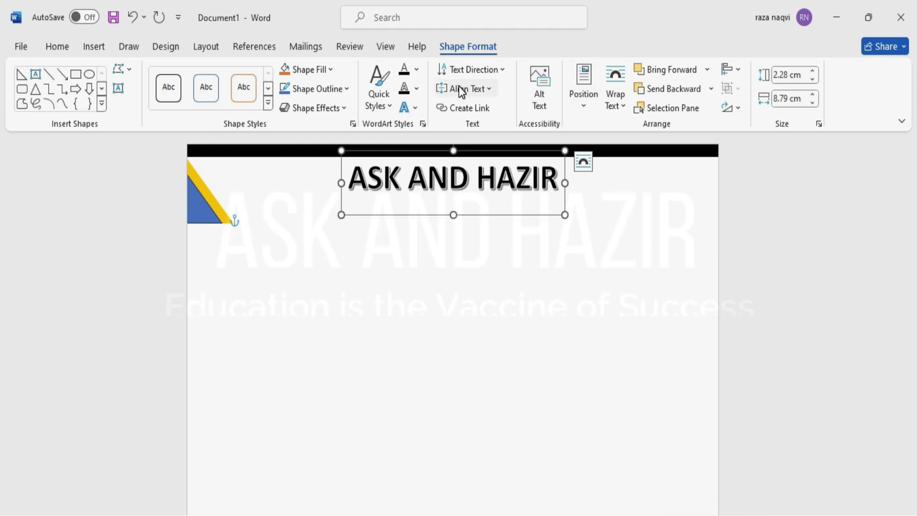
left_click(414, 110)
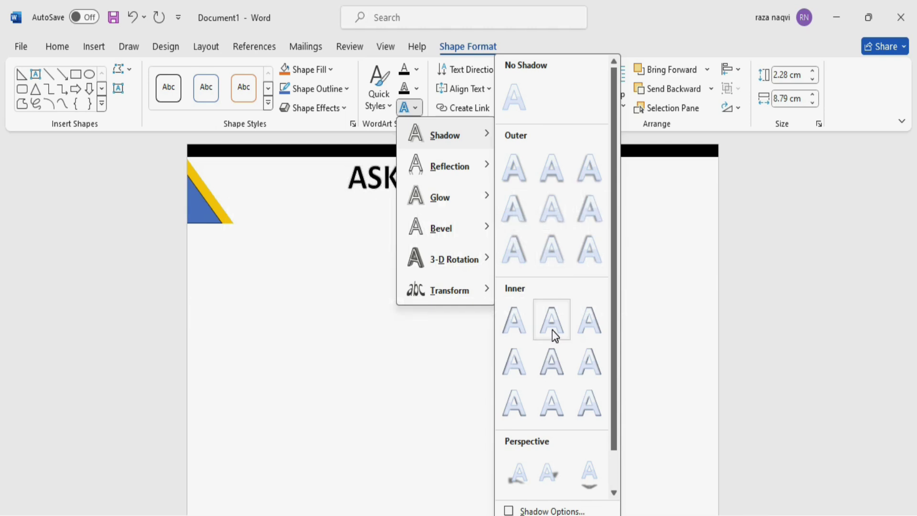
mouse_move(449, 165)
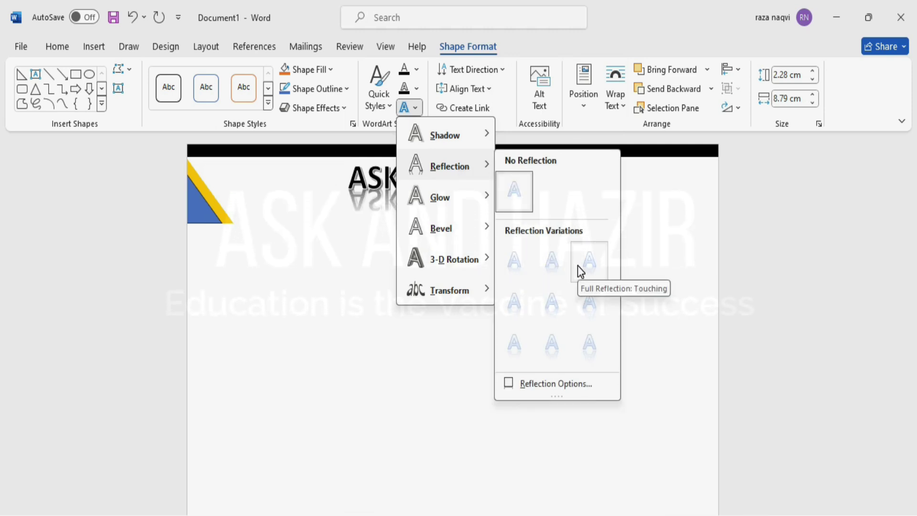
Step: Apply Half Reflection: Touching to the title, then switch to another reflection variation
left_click(551, 260)
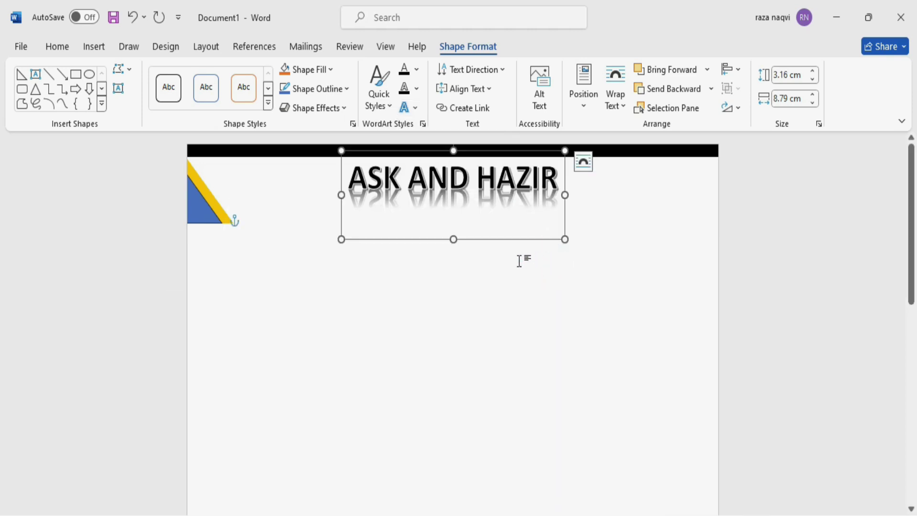
left_click(473, 238)
left_click(415, 109)
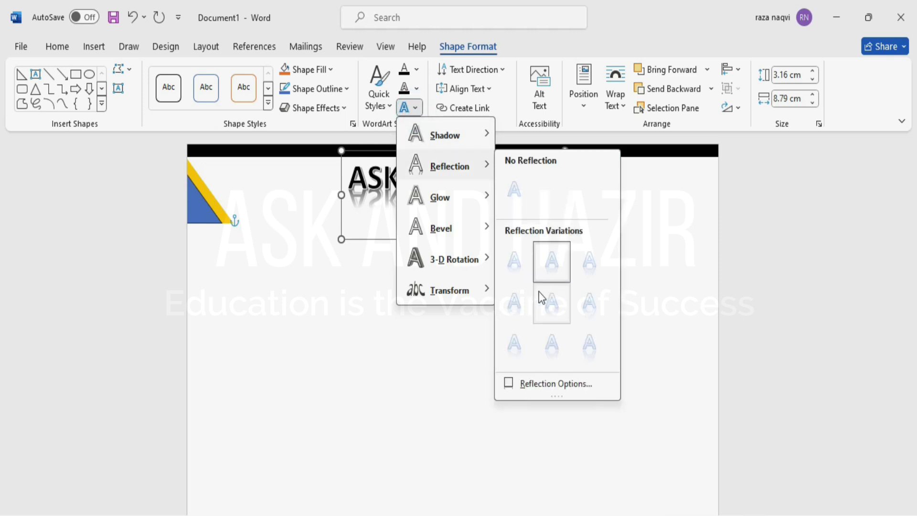
left_click(511, 276)
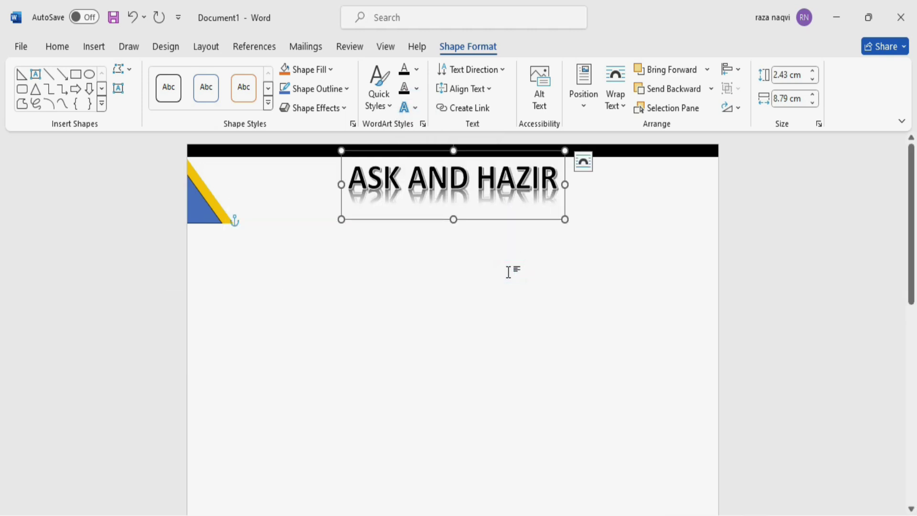
Step: Set the ASK AND HAZIR title to Bahnschrift SemiBold after previewing several fonts
left_click(488, 259)
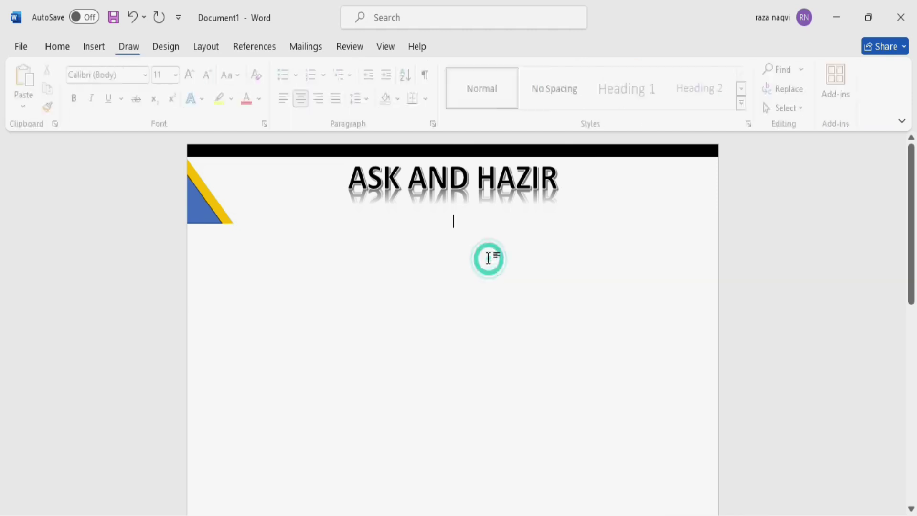
left_click(464, 199)
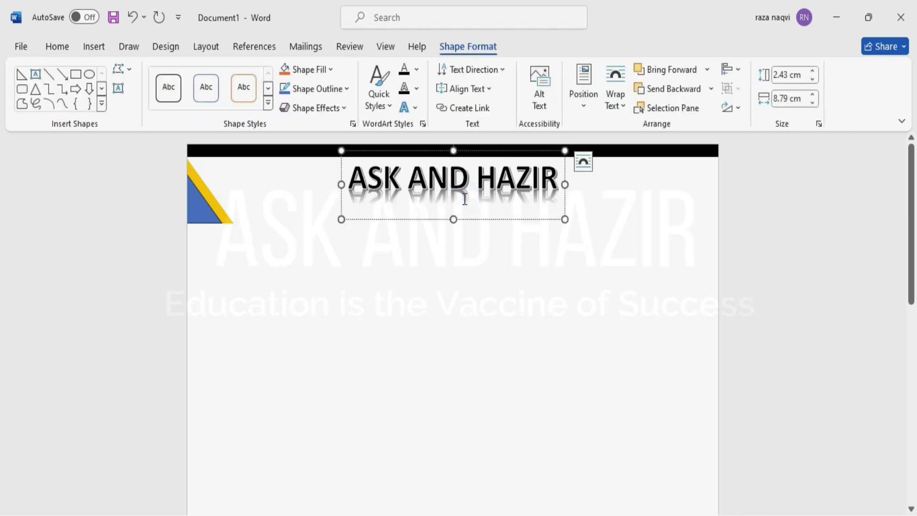
key("ctrl+a")
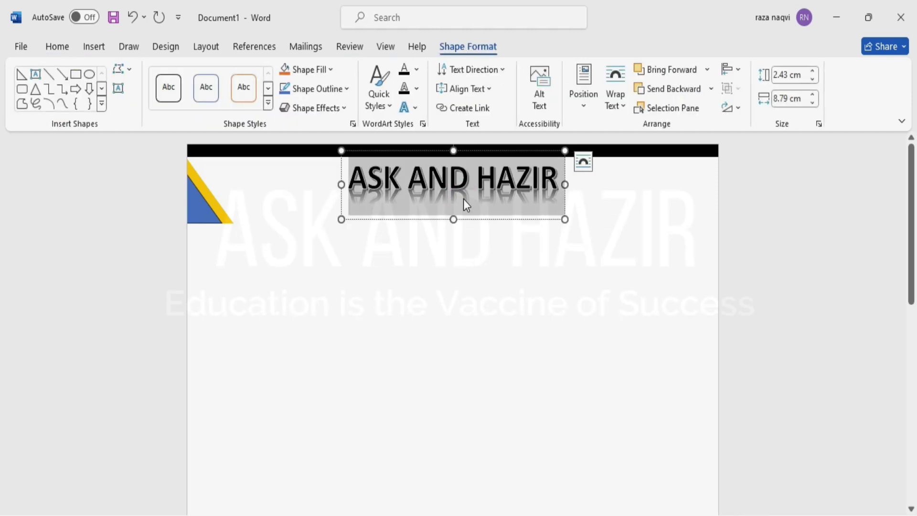
left_click(65, 54)
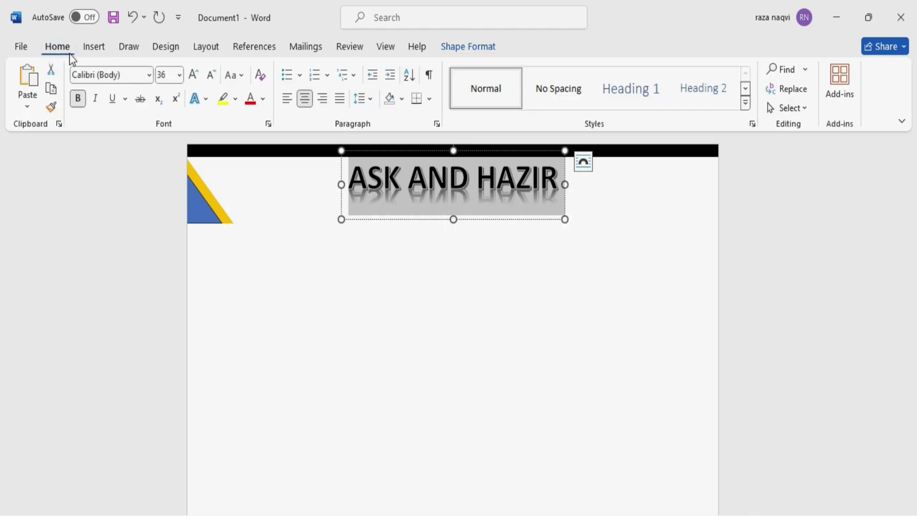
left_click(115, 75)
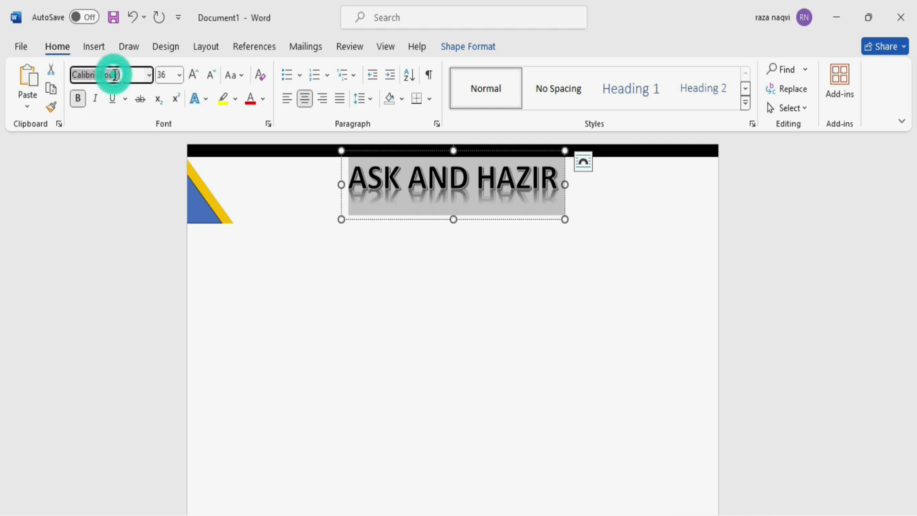
key("Down")
key("Down")
key("Down")
key("Down")
key("Down")
key("Down")
key("Down")
key("Down")
key("Down")
key("Down")
key("Down")
key("Down")
key("Down")
key("Down")
key("Down")
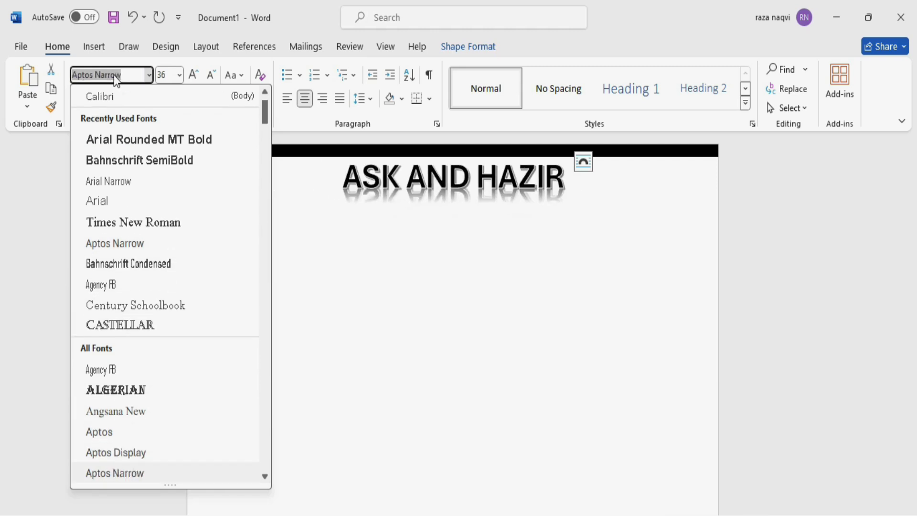
key("Up")
key("Down")
key("Down")
key("Up")
key("Up")
key("Up")
key("Up")
key("Up")
key("Up")
key("Up")
key("Up")
key("Down")
key("Down")
key("Down")
key("Down")
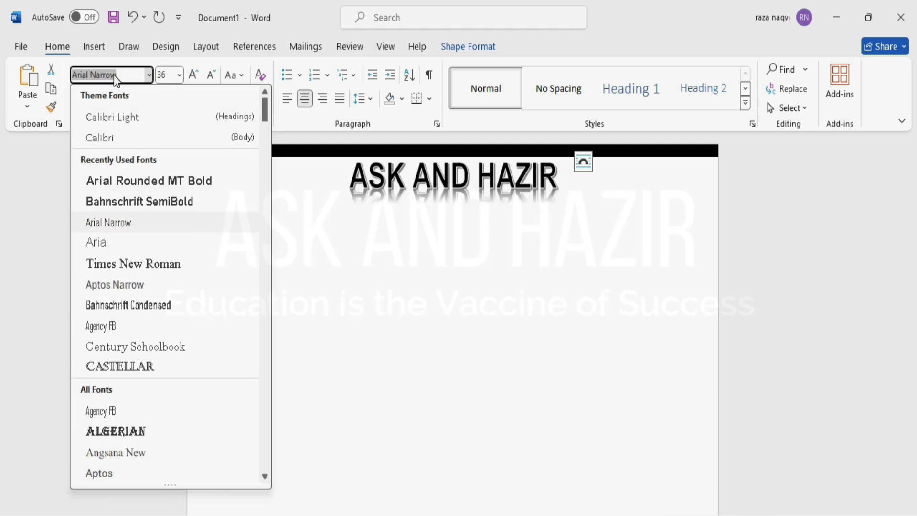
key("Up")
key("Return")
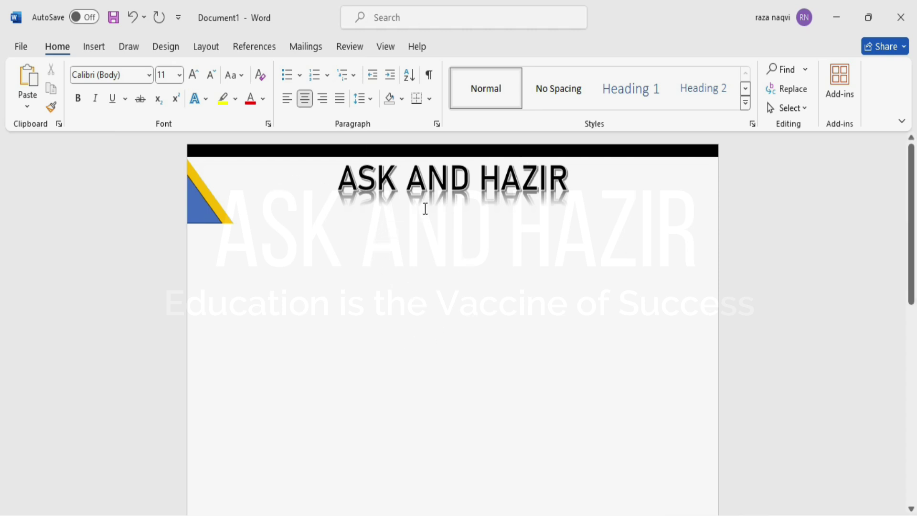
left_click(486, 250)
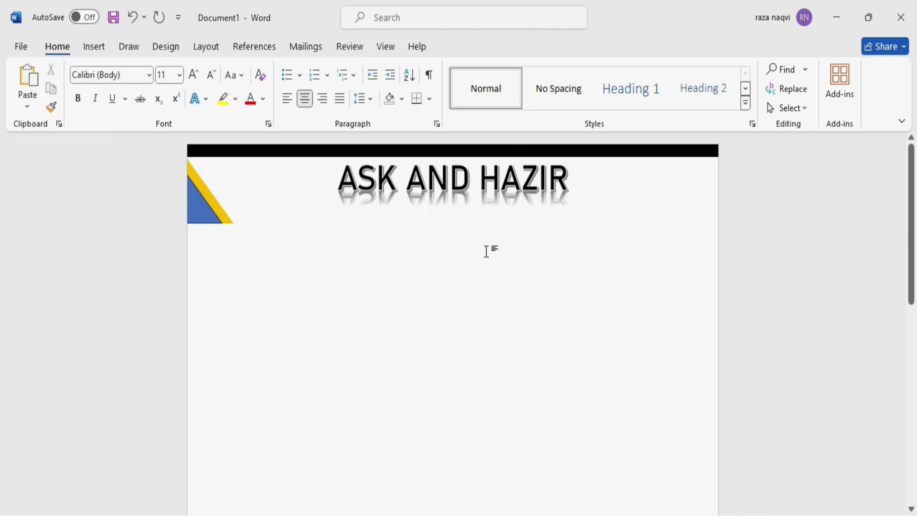
Step: Scroll to the page bottom and enter editing mode in the empty footer
mouse_move(910, 220)
left_mouse_down()
mouse_move(902, 415)
mouse_move(911, 410)
left_mouse_up()
left_click(436, 480)
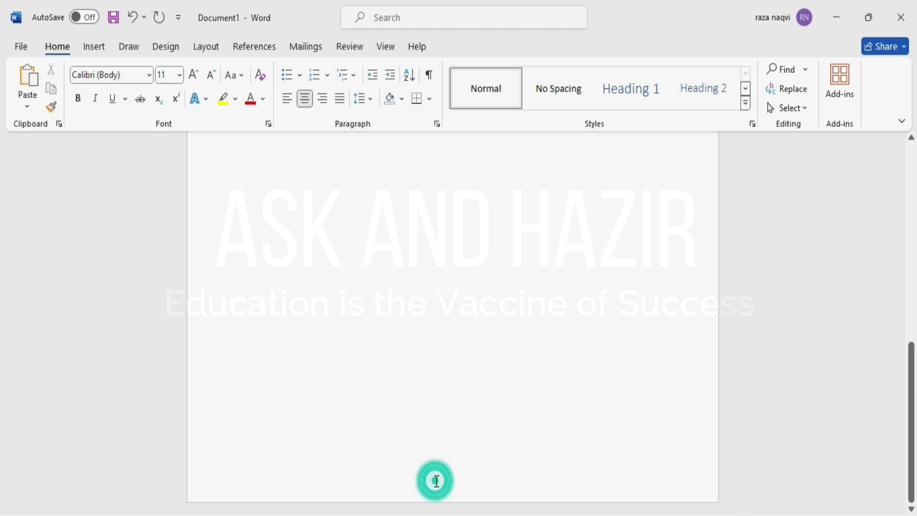
double_click(436, 480)
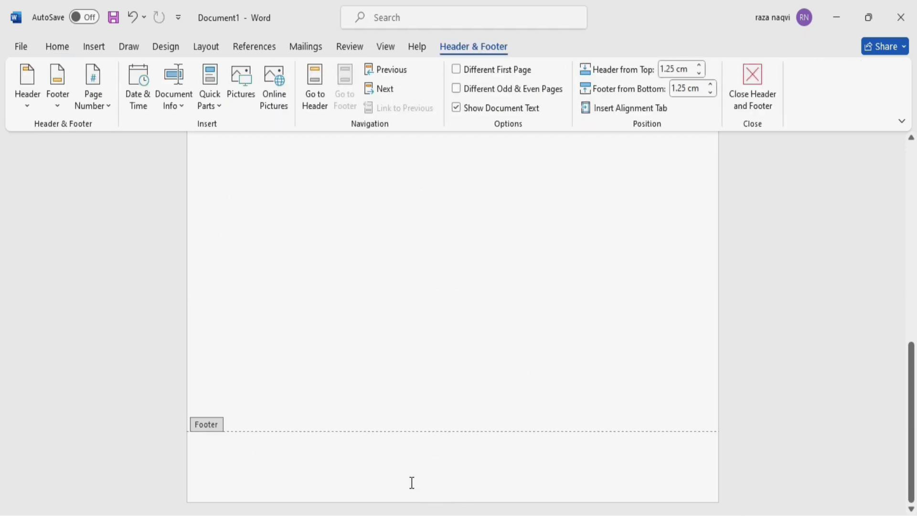
double_click(727, 292)
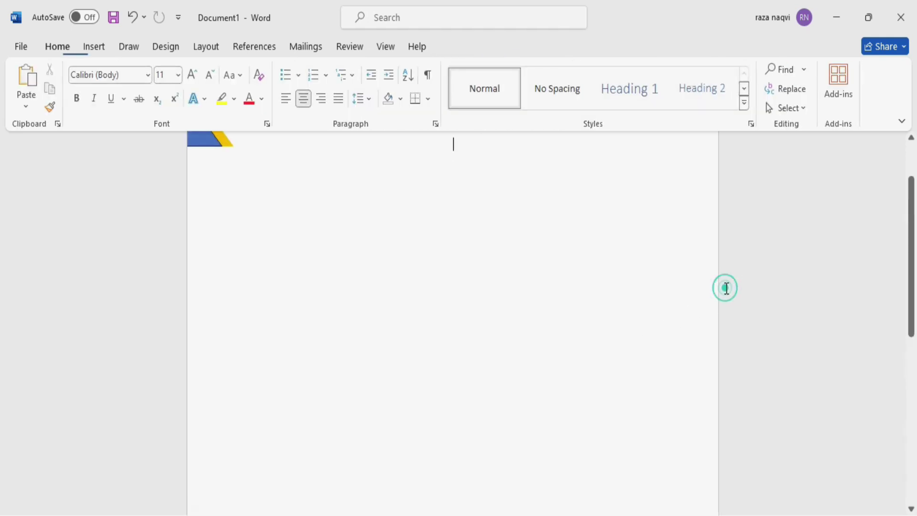
left_click(432, 487)
double_click(431, 487)
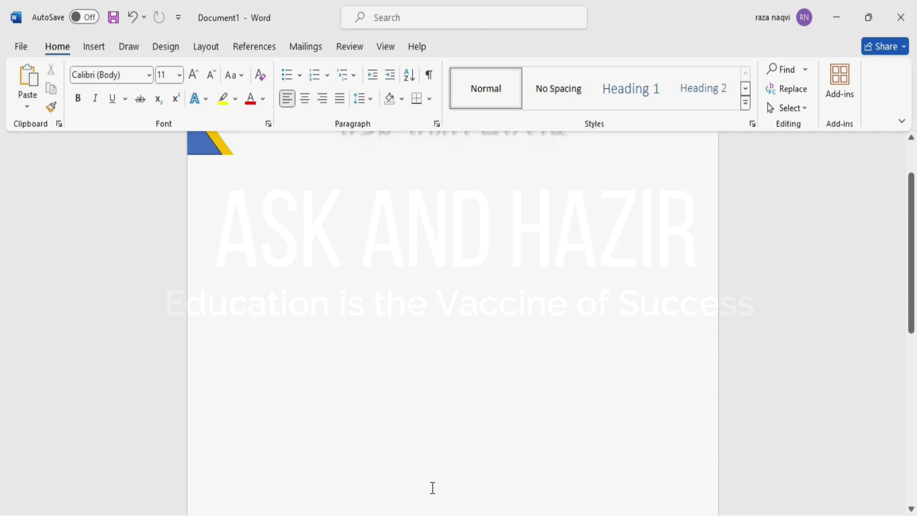
left_click_drag(913, 283, 913, 488)
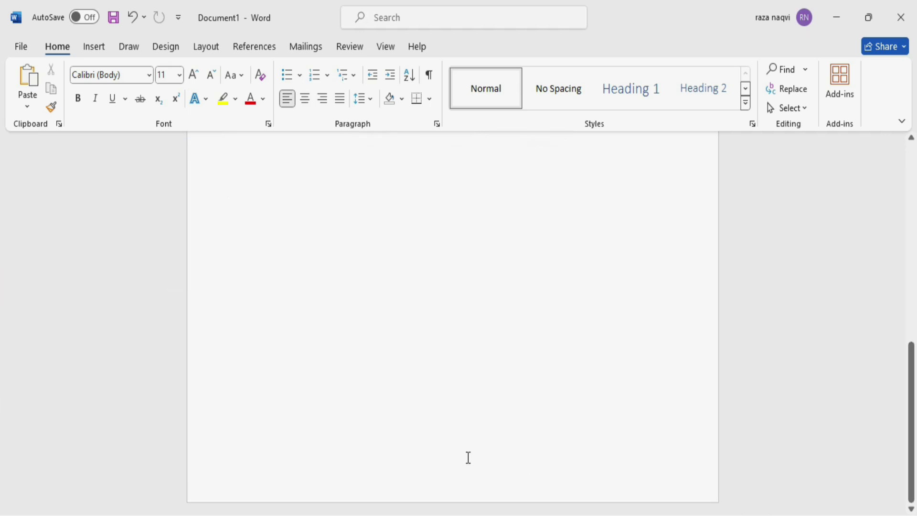
double_click(468, 457)
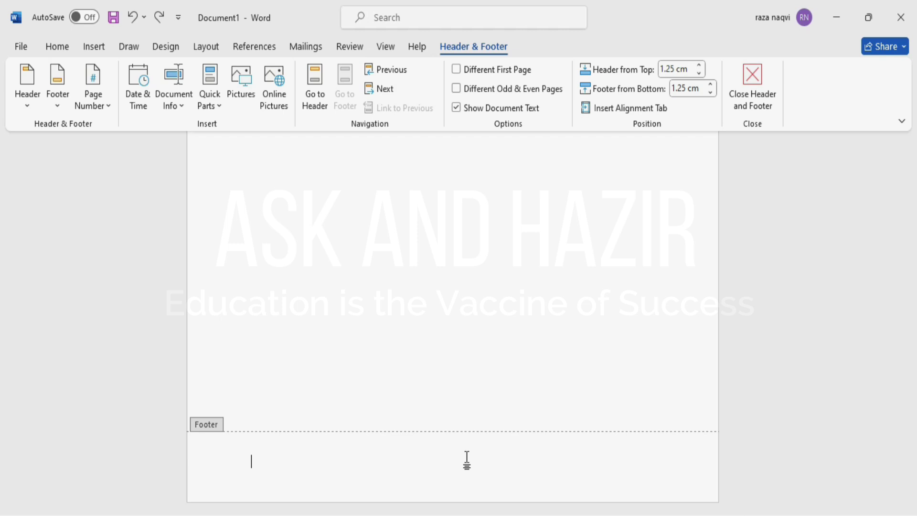
Step: Type a footer line with the street address, contact number and email address
type("aDDRE")
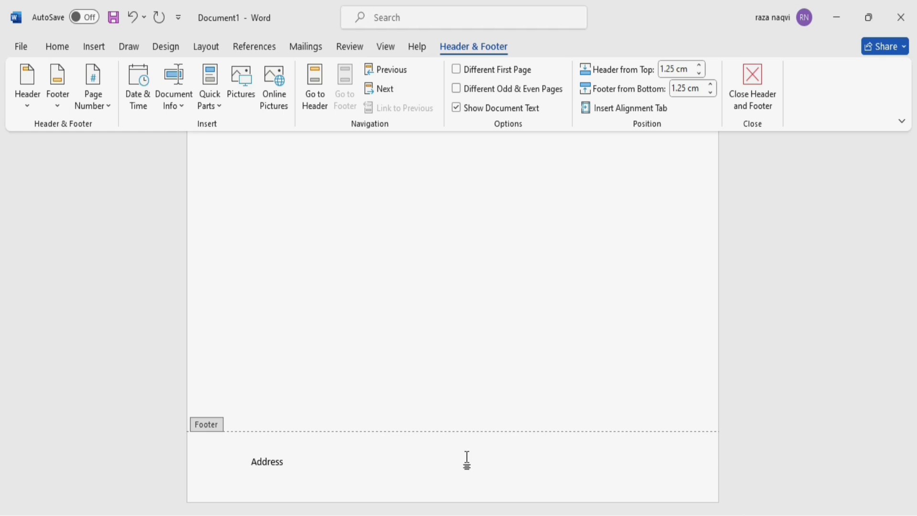
type(" : ")
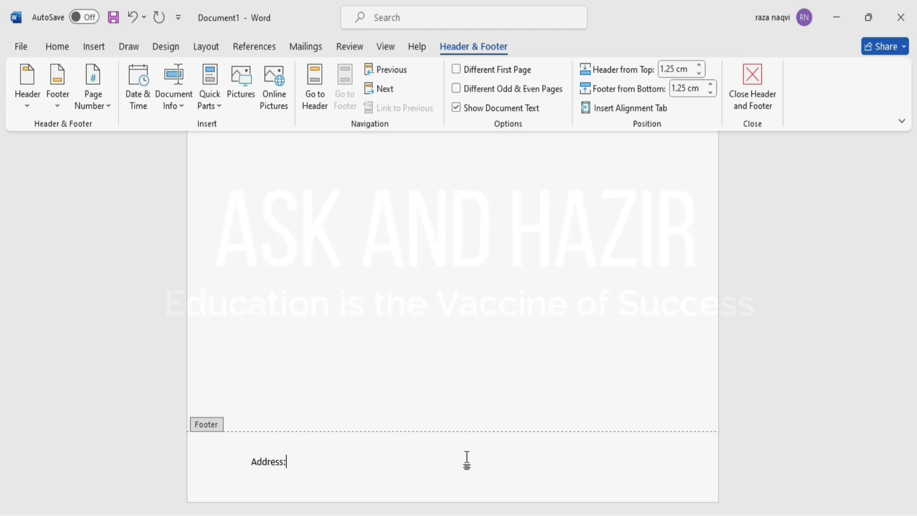
type("H")
type(" No")
type("00")
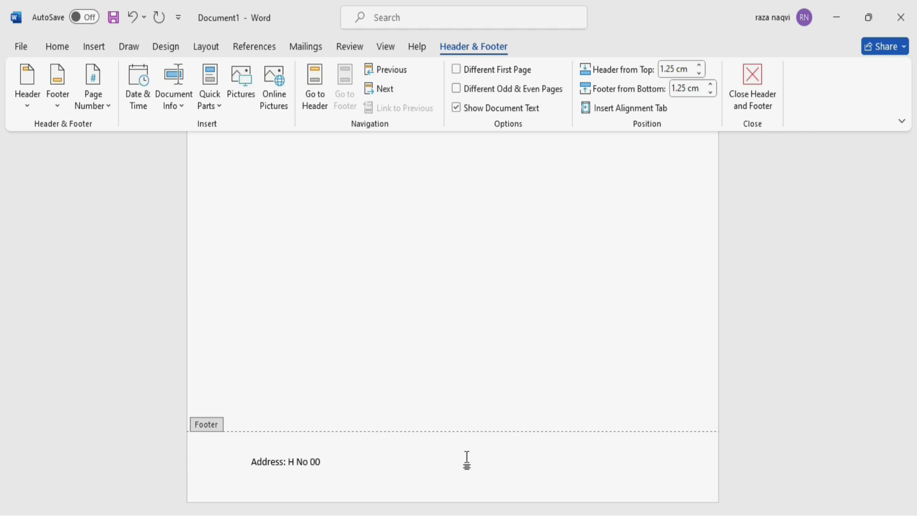
type(" Street No 00")
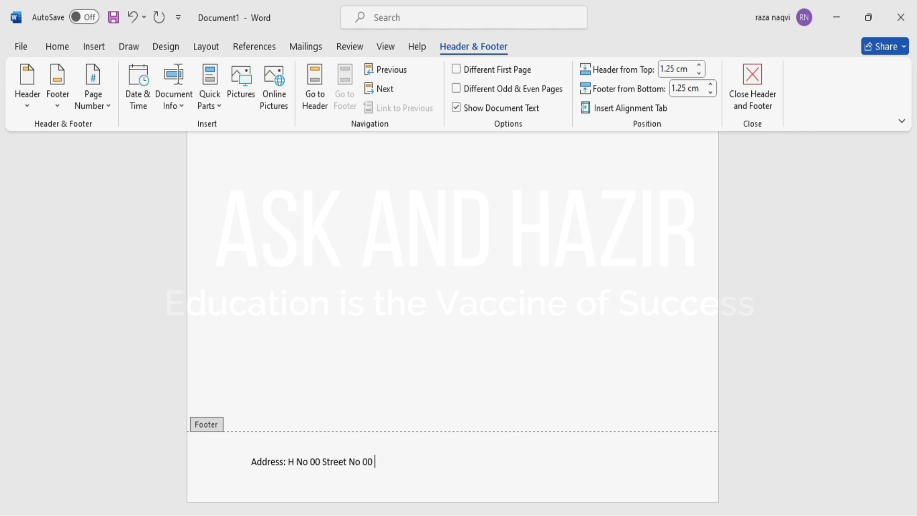
type(" Karachi. ")
type("Contact")
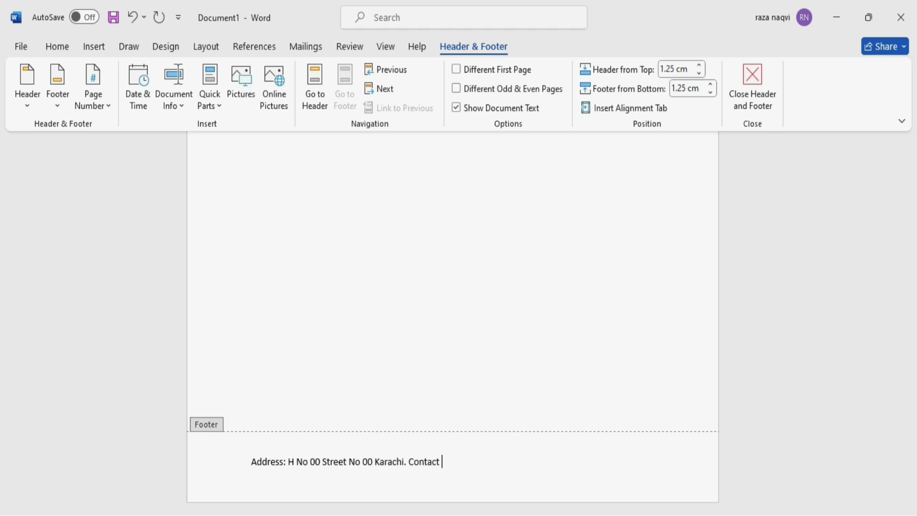
type("No")
type(" : 00000000")
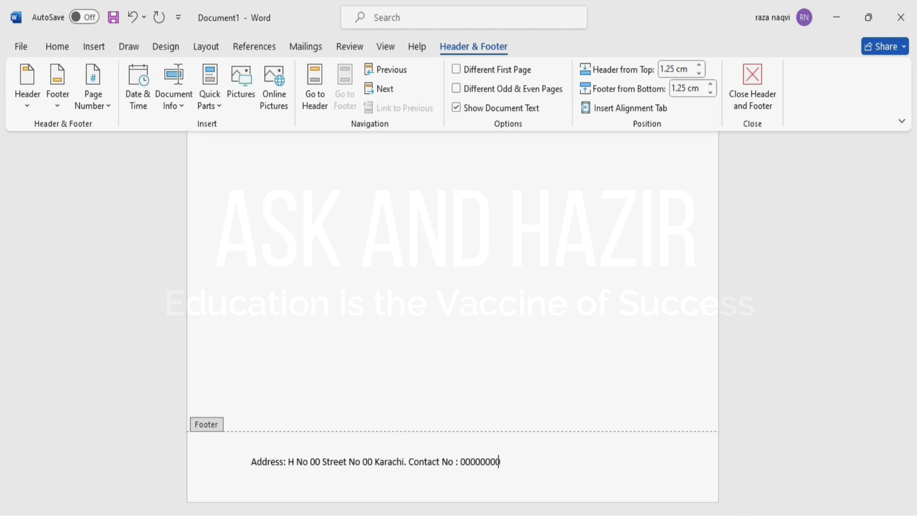
type(" E")
type("mail ")
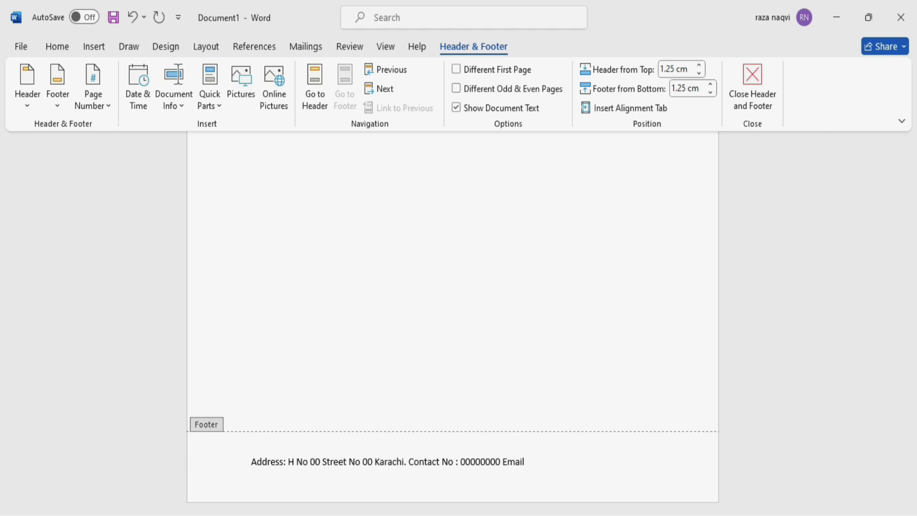
type(": ")
type("x")
type("yz")
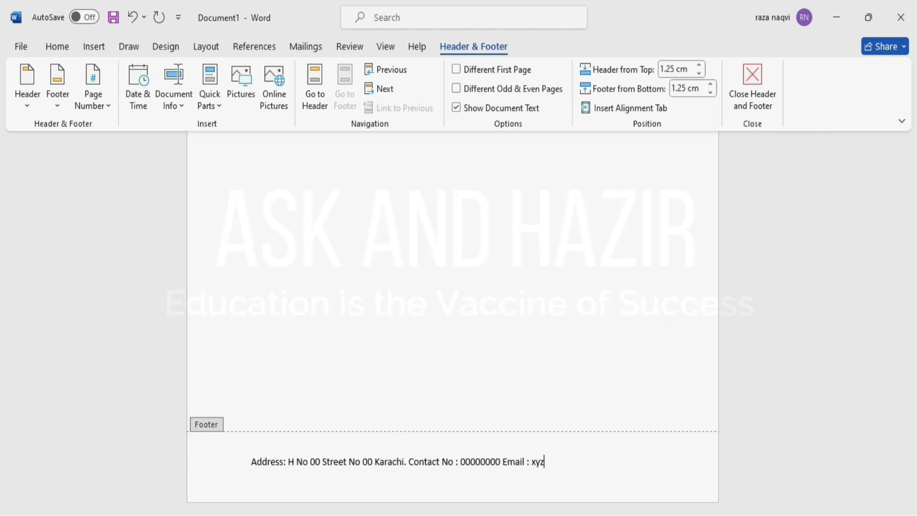
type("@gmail.")
type("com")
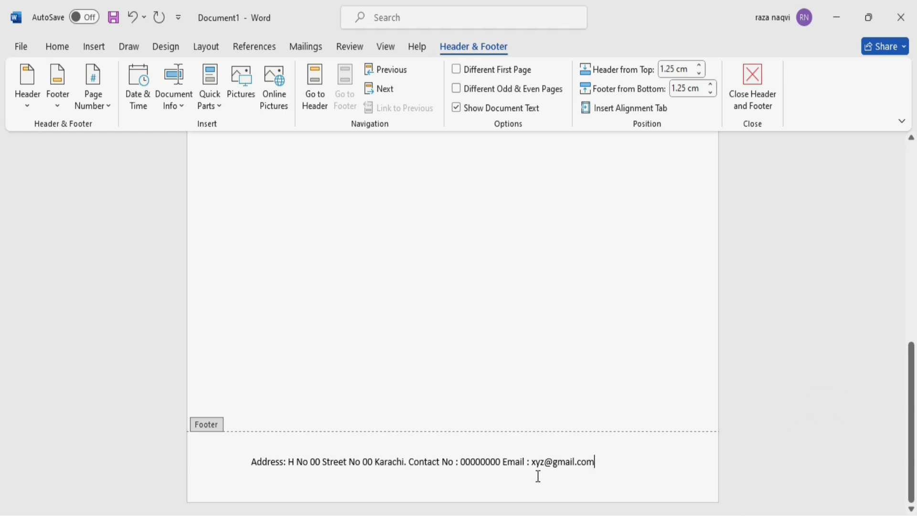
Step: Make the whole footer address line bold and centred
left_click_drag(250, 461, 615, 469)
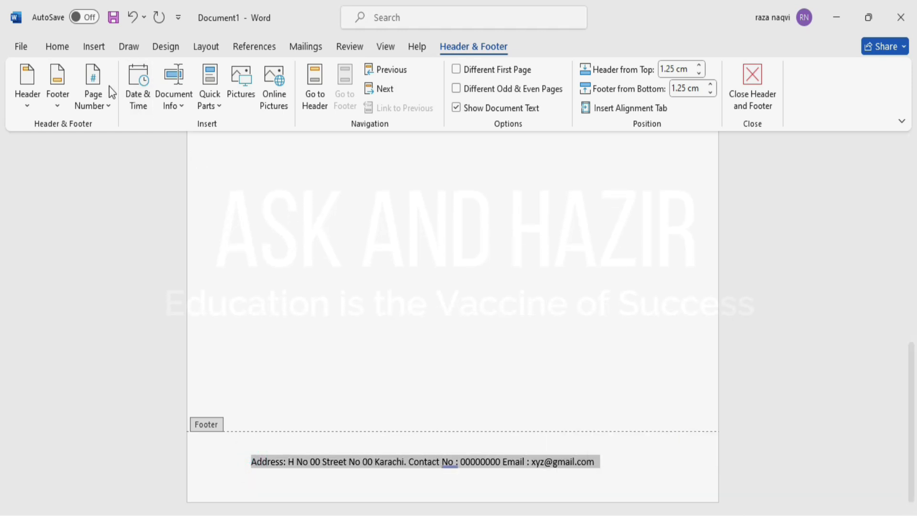
left_click(62, 47)
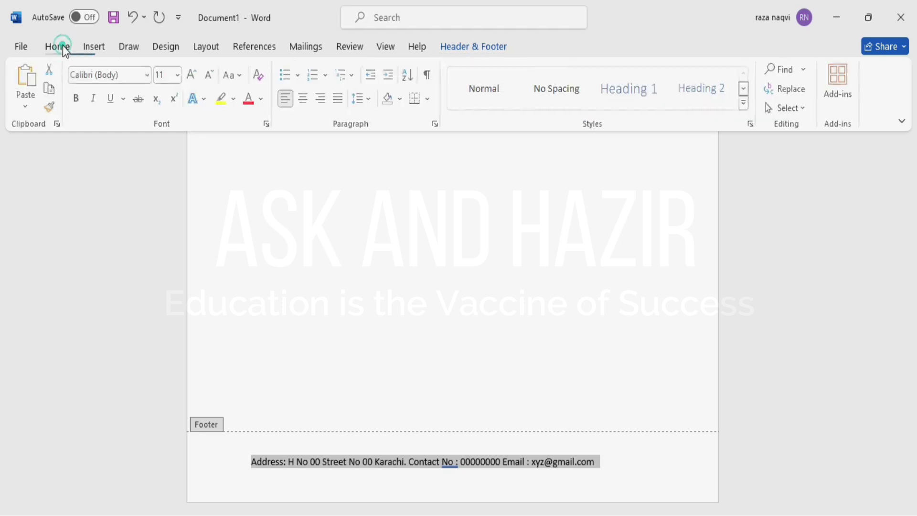
left_click(79, 99)
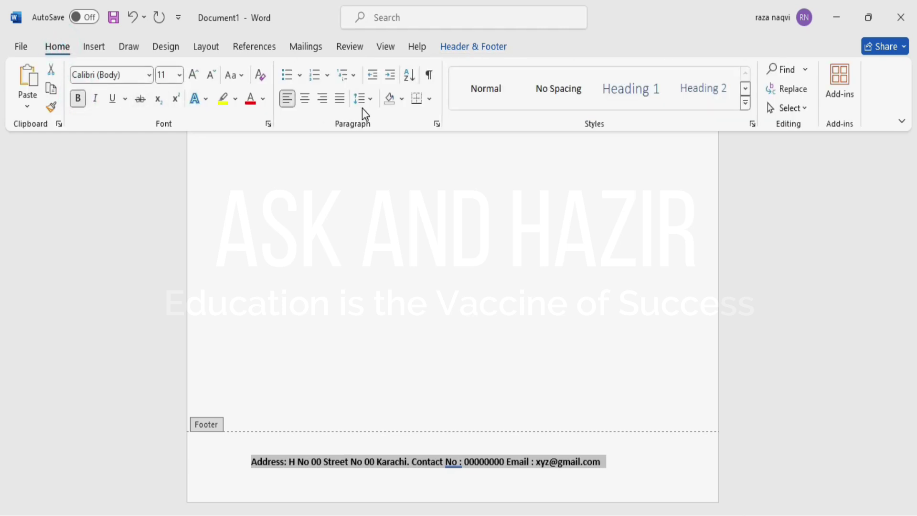
left_click(305, 100)
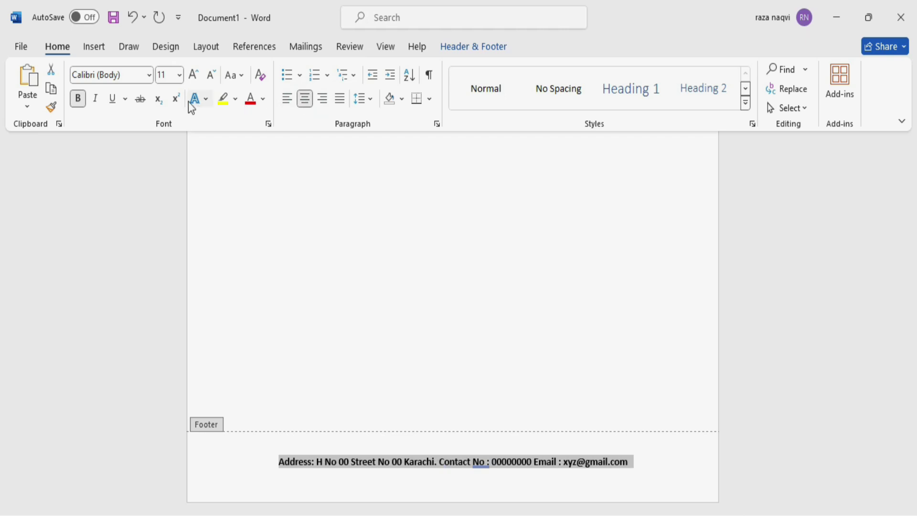
Step: Set the footer line to Bahnschrift SemiBold and close footer editing
left_click(124, 77)
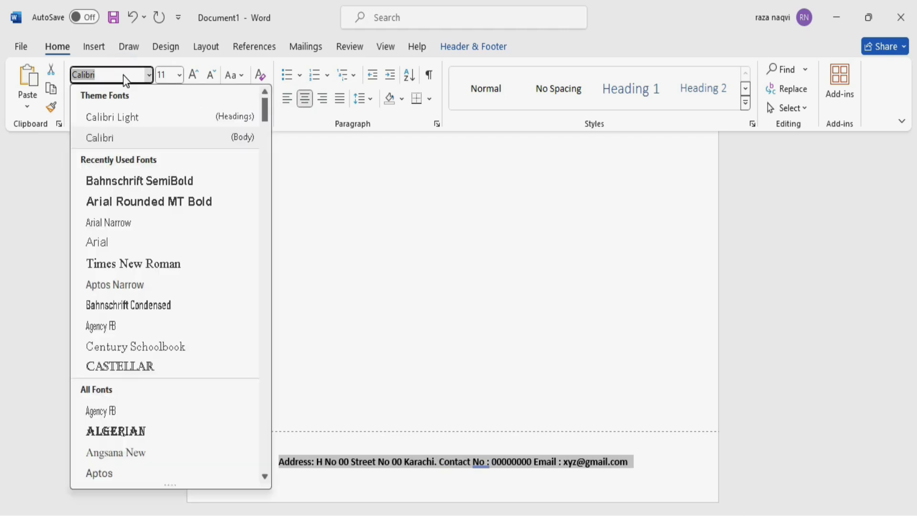
key("Down")
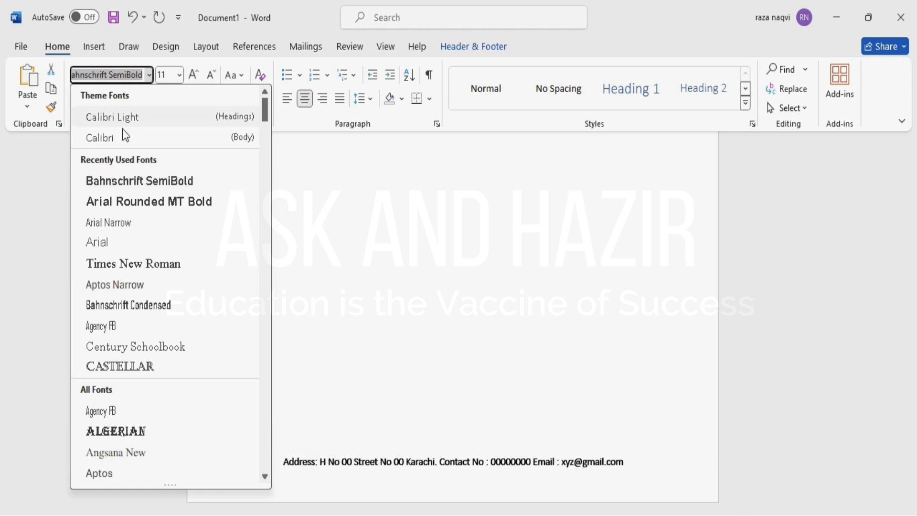
left_click(131, 182)
left_click(801, 383)
left_click(802, 383)
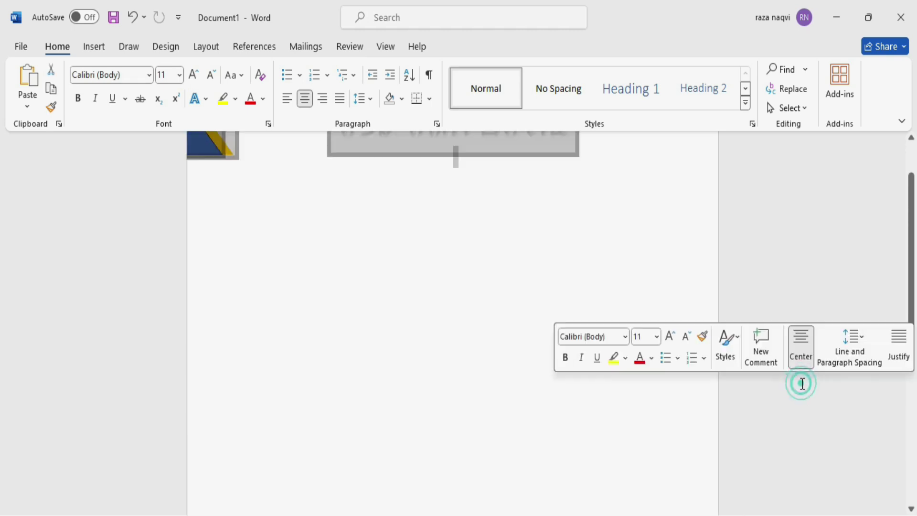
left_click(911, 198)
left_click_drag(912, 210, 912, 253)
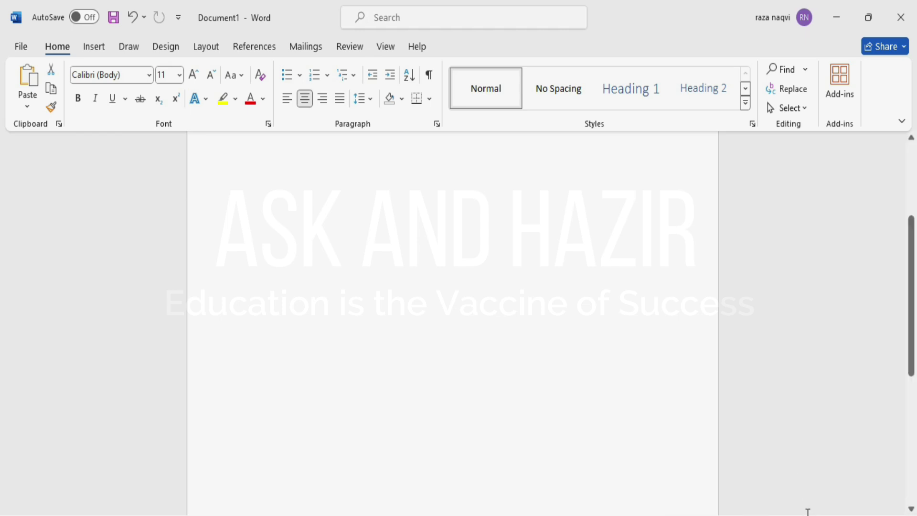
scroll(807, 511, "down", 1)
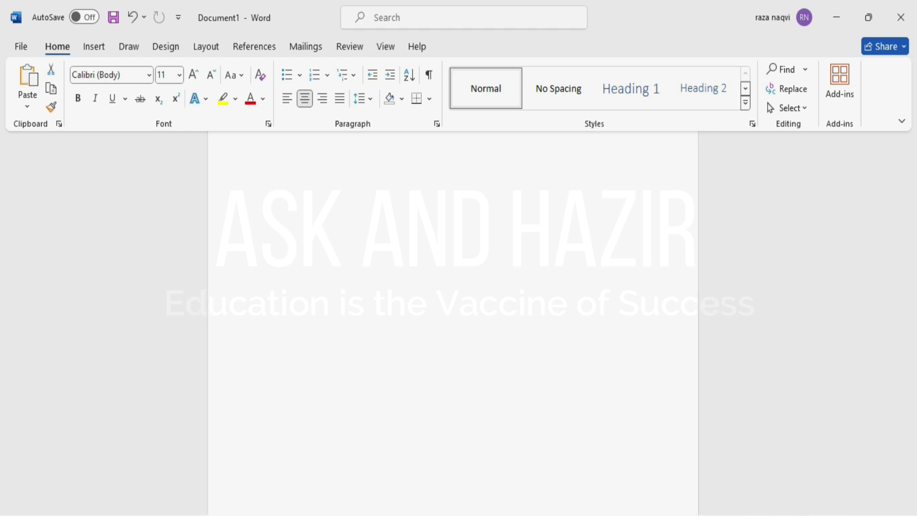
scroll(453, 324, "down", 1)
scroll(452, 325, "down", 1)
scroll(453, 325, "down", 1)
scroll(453, 324, "down", 1)
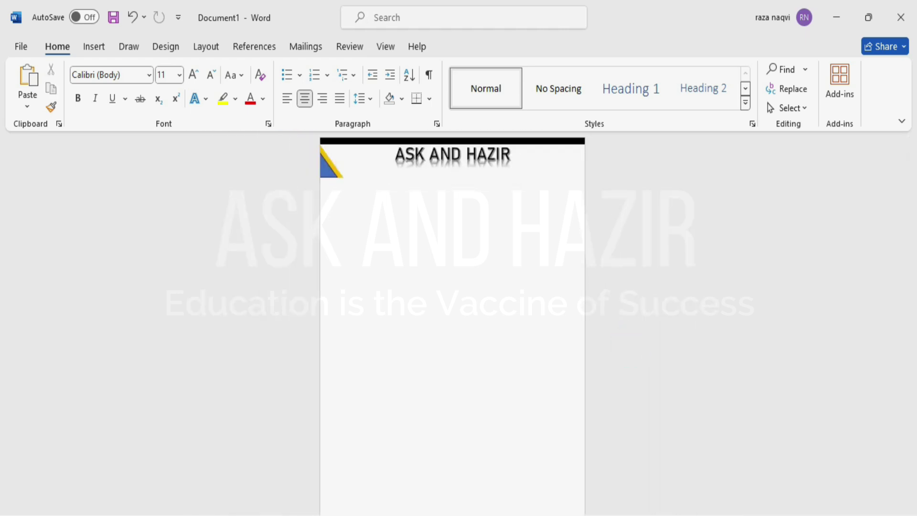
scroll(596, 430, "down", 3)
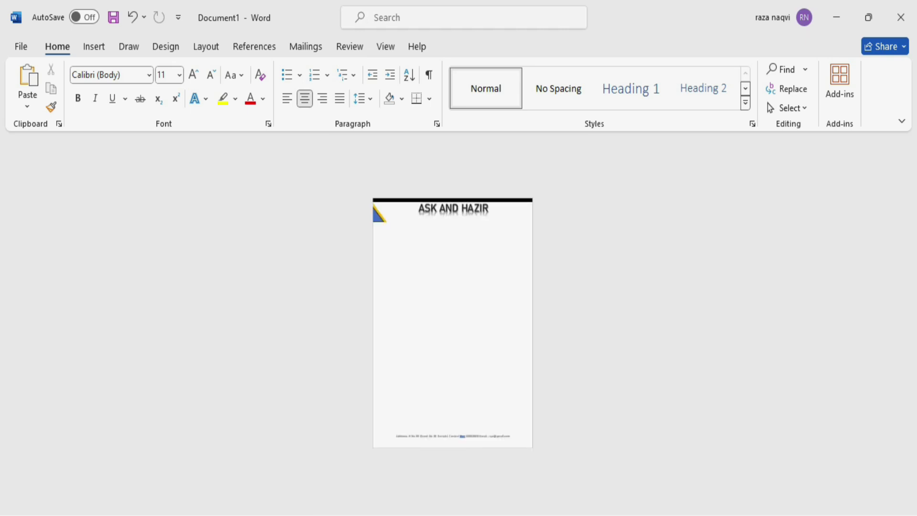
scroll(596, 429, "down", 3)
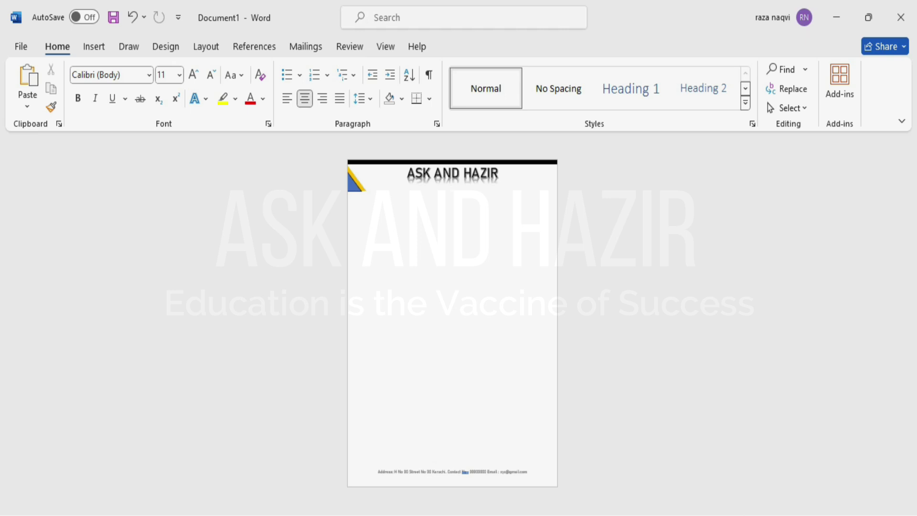
scroll(228, 272, "up", 5)
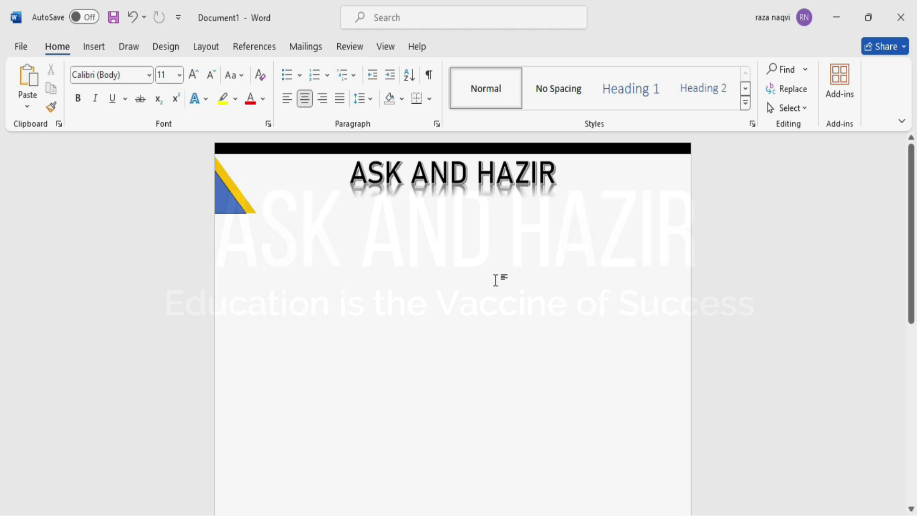
left_click(28, 48)
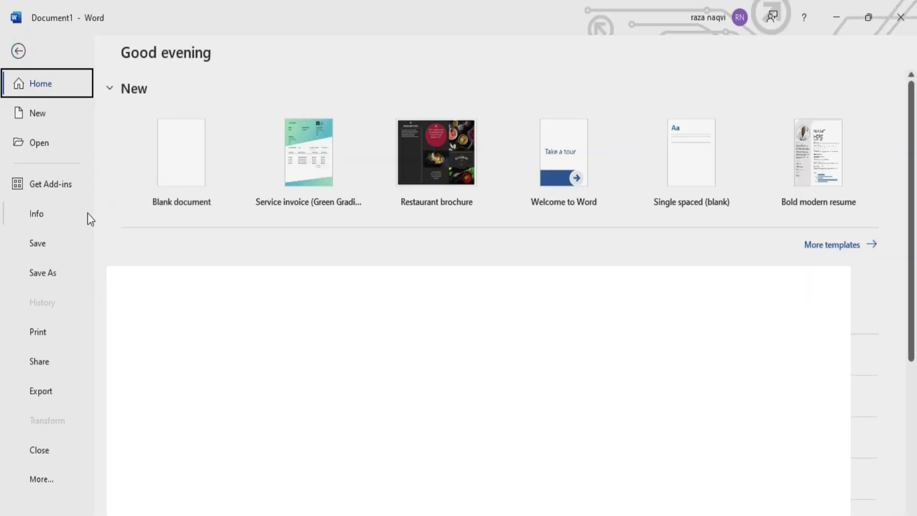
left_click(36, 330)
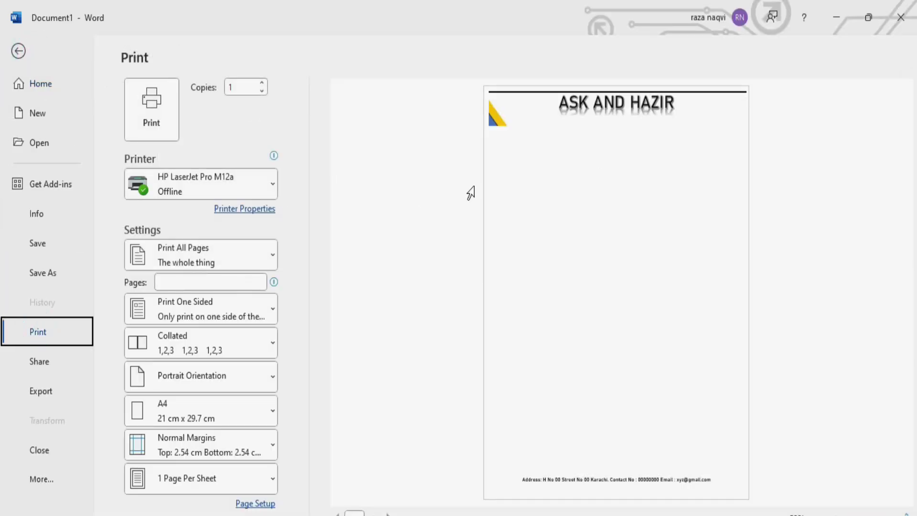
key("Escape")
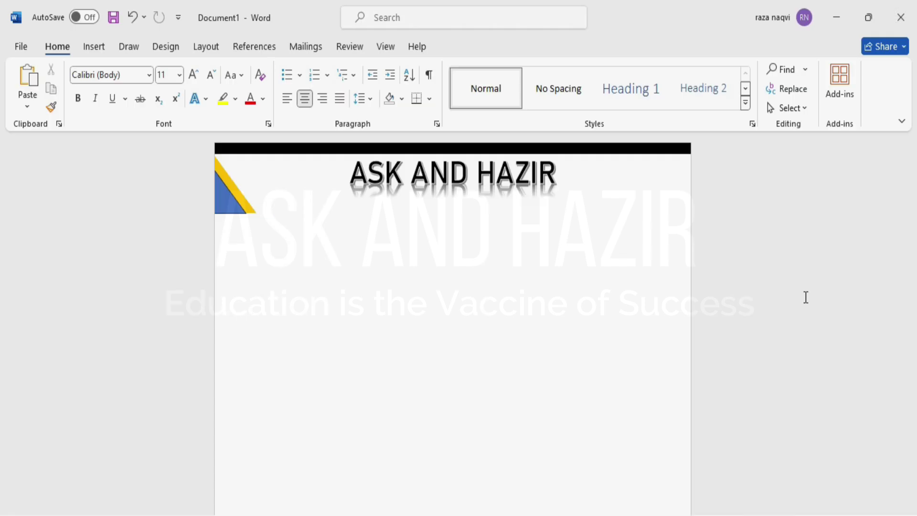